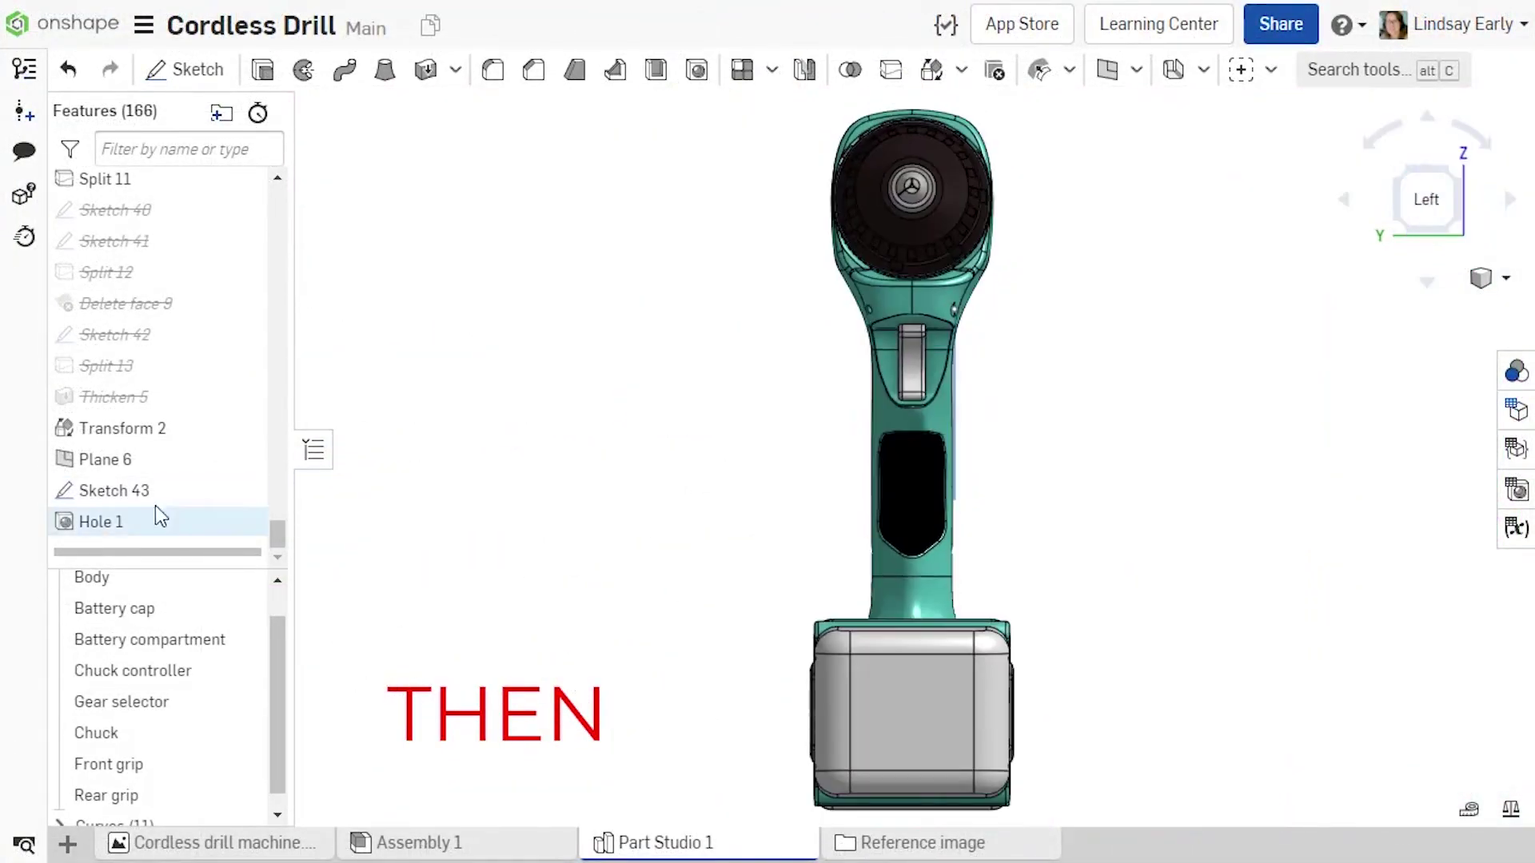
# Offset Plane 6 to 30 mm and place a countersunk through hole at the Sketch 43 vertex
pyautogui.doubleClick(142, 462)
pyautogui.click(1179, 543)
pyautogui.write('3')
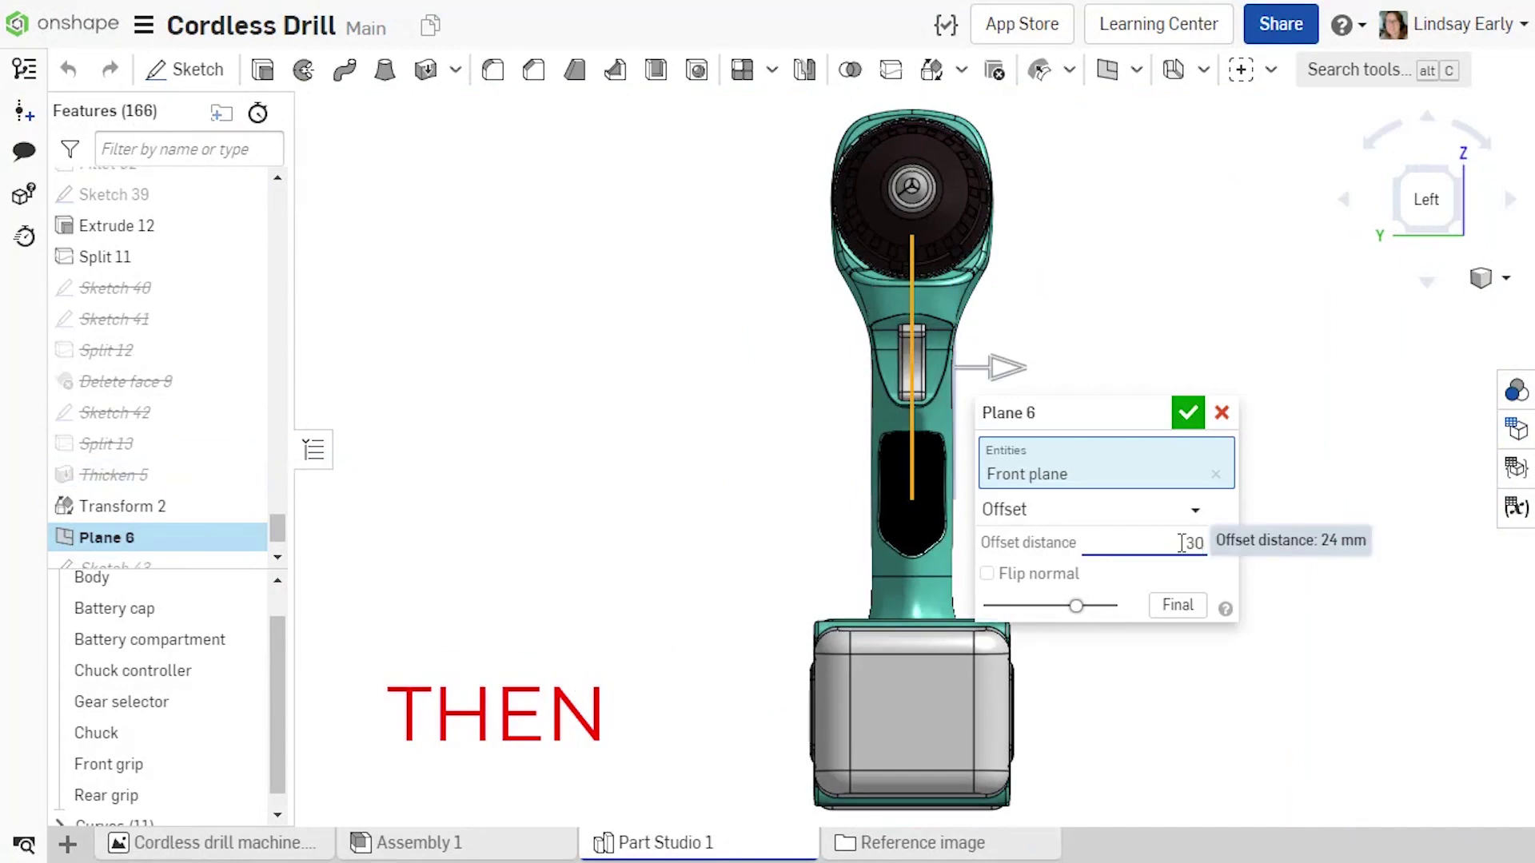
pyautogui.write('0')
pyautogui.press('Return')
pyautogui.click(1192, 419)
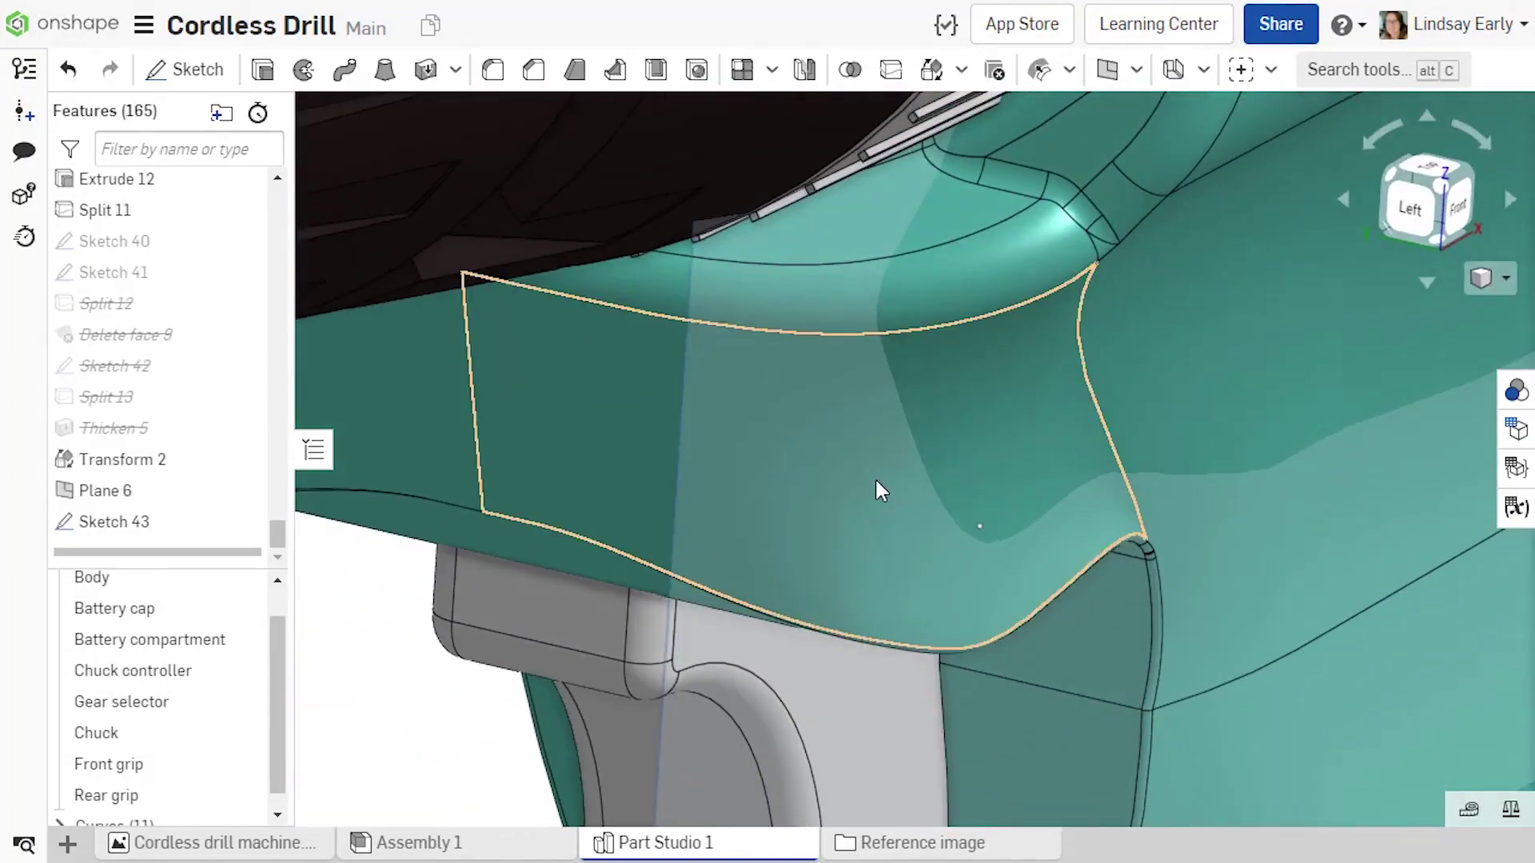
pyautogui.click(977, 523)
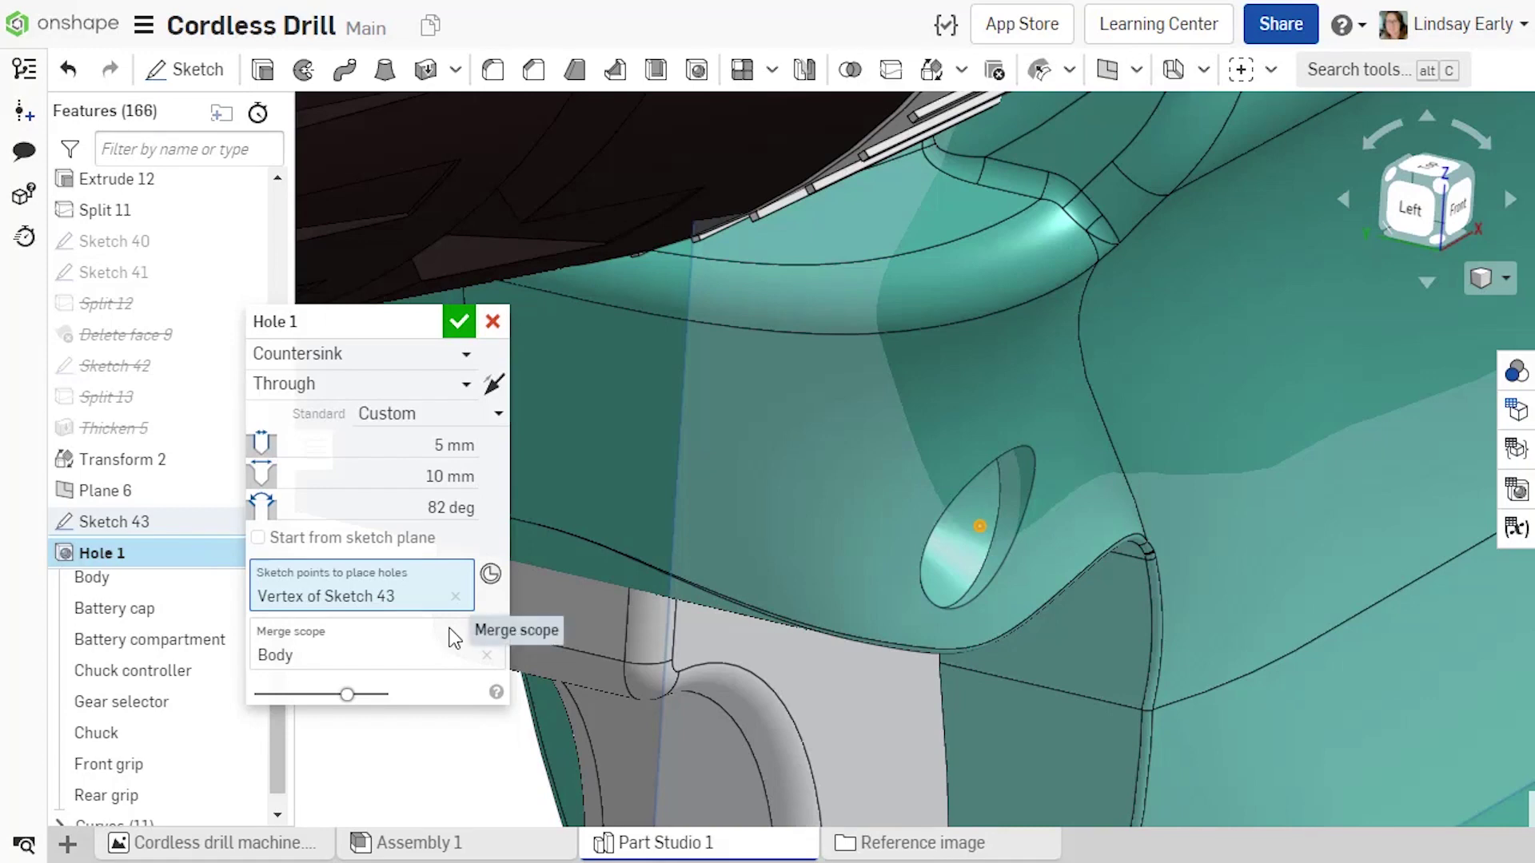
# Accept the countersunk hole with Start from sketch plane off, so it starts at the part surface
pyautogui.click(335, 542)
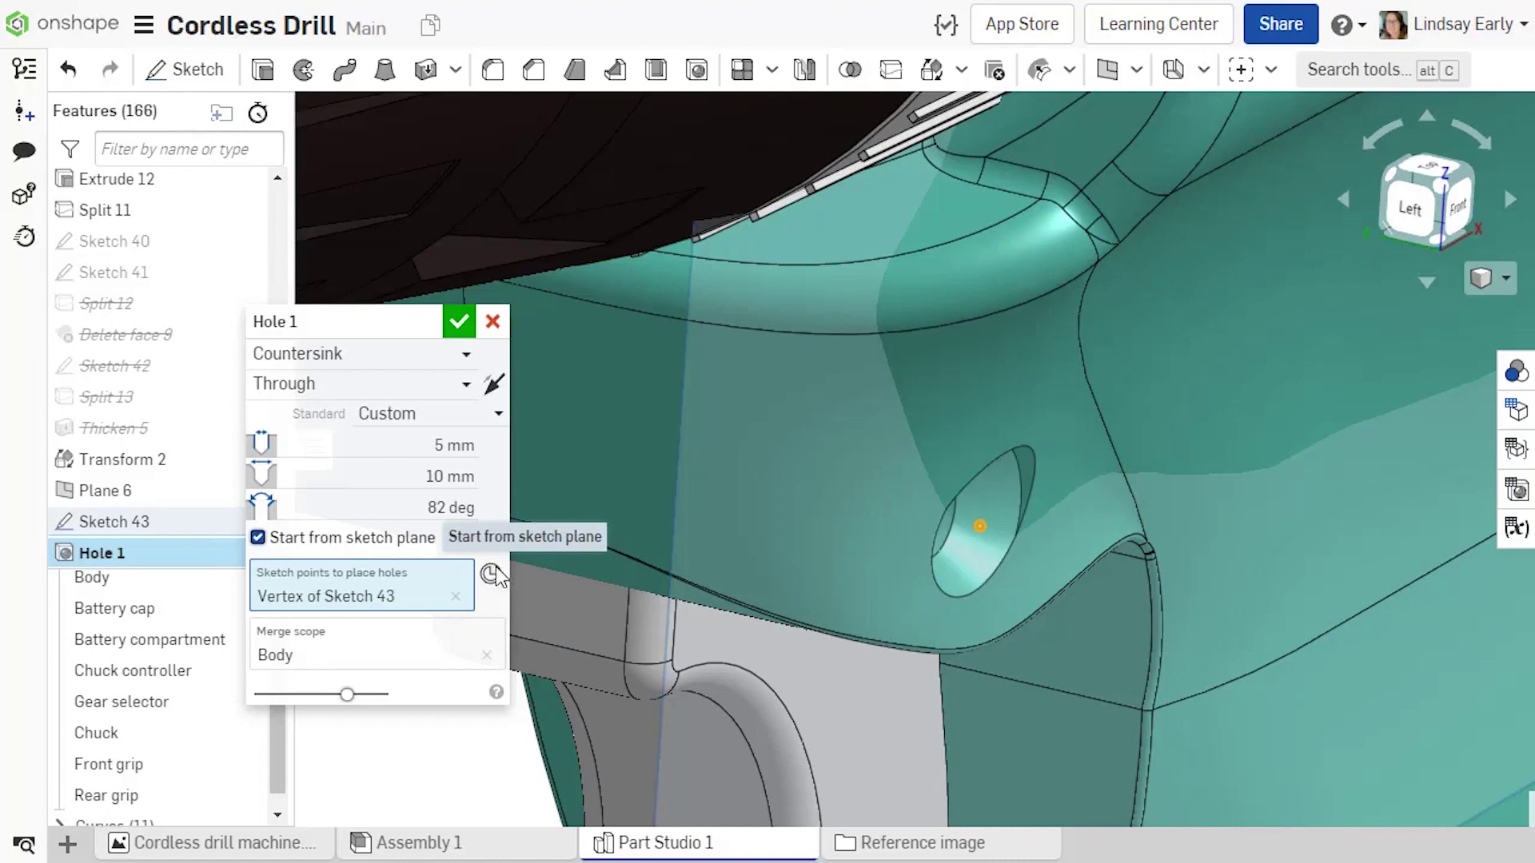
pyautogui.press('n')
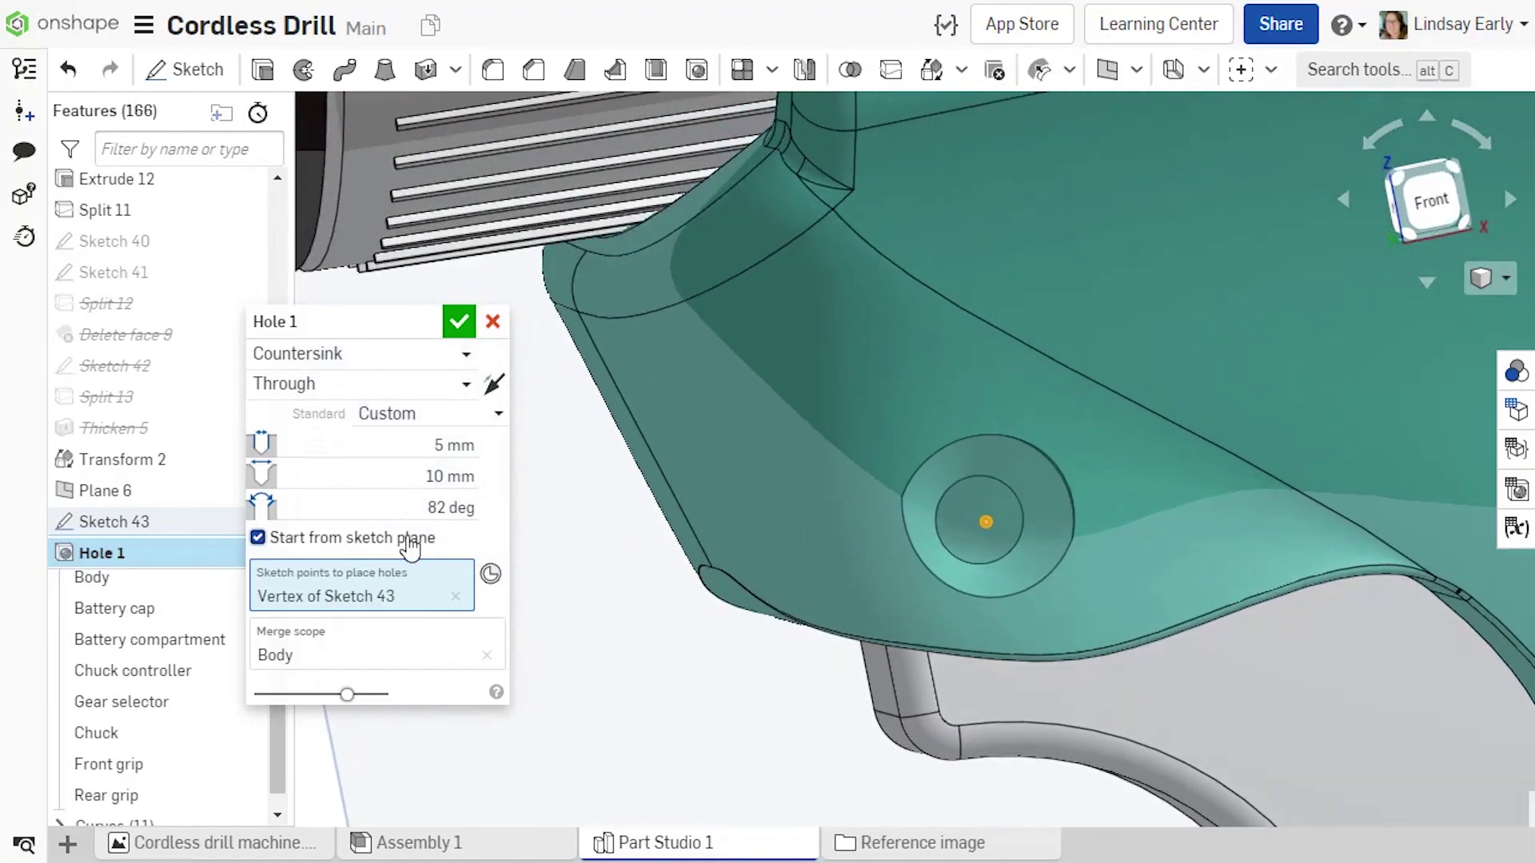
pyautogui.click(397, 541)
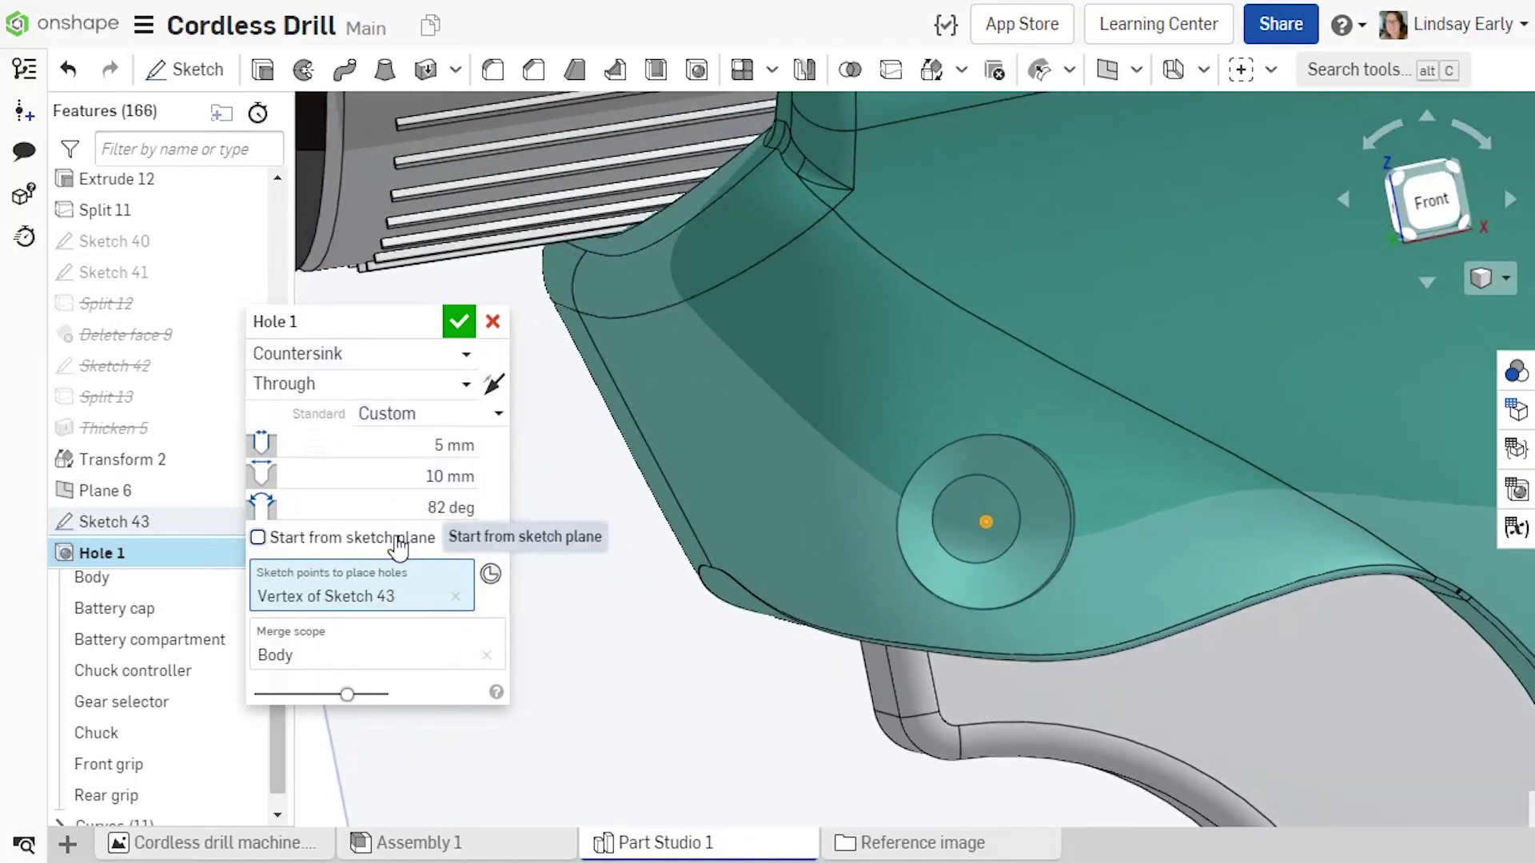
pyautogui.click(458, 324)
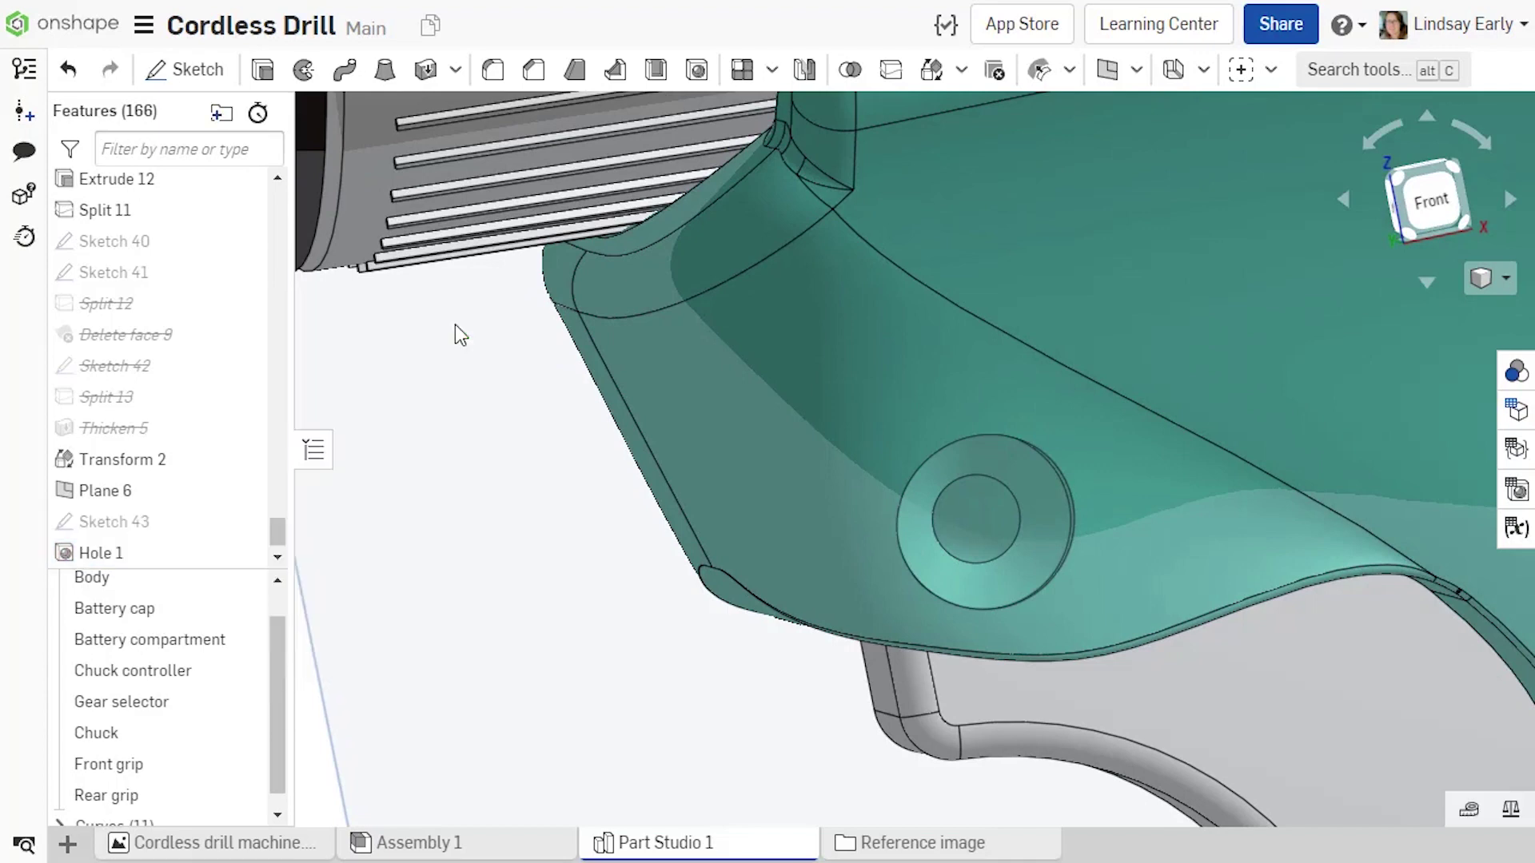
pyautogui.click(1403, 188)
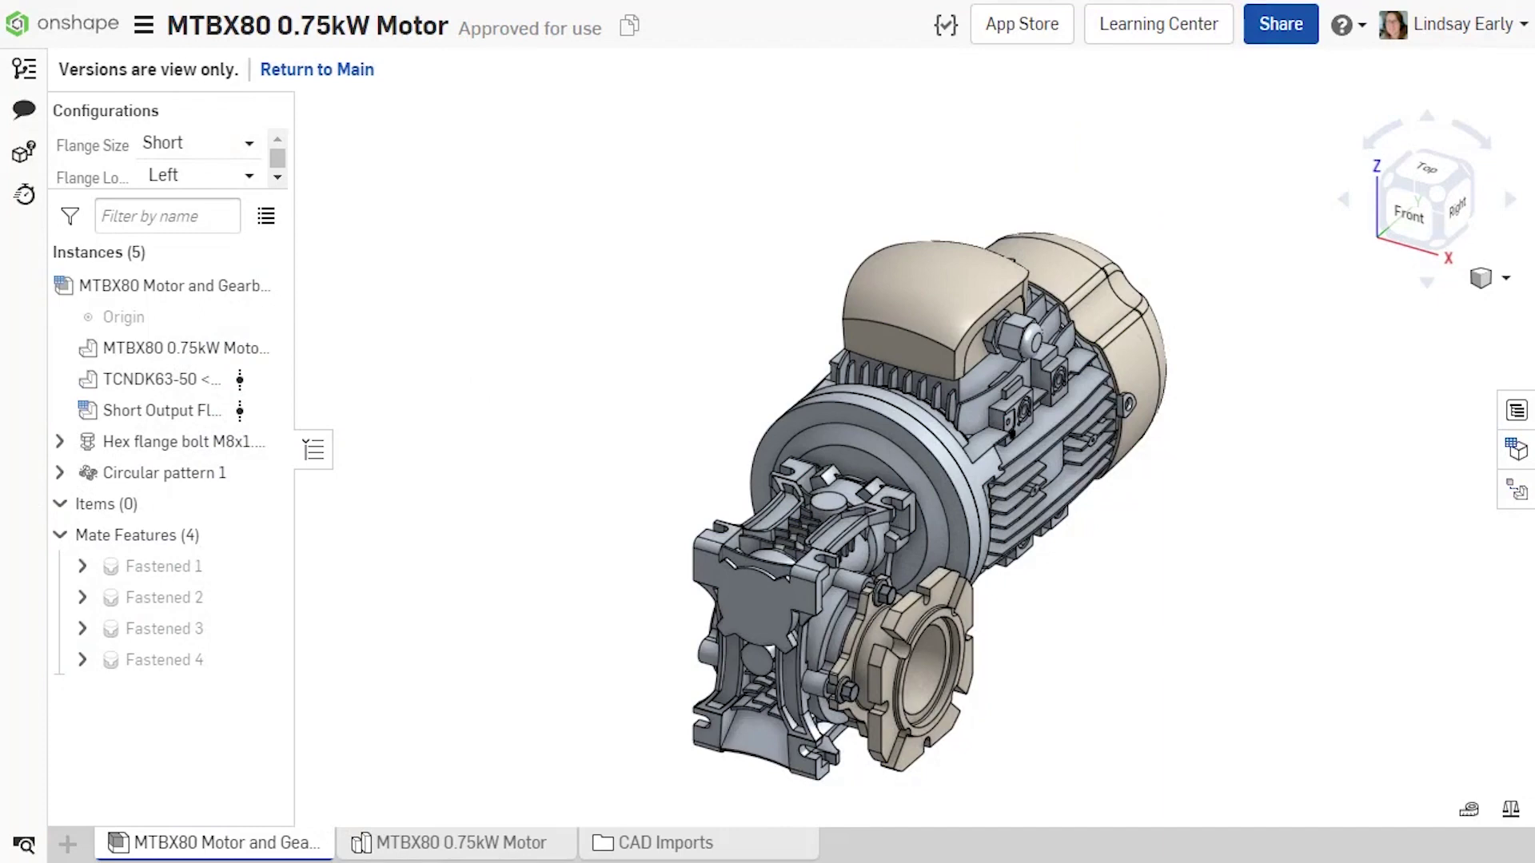
# Bring up the context menu for the top-level MTBX80 Motor assembly in the Instances list
pyautogui.rightClick(132, 382)
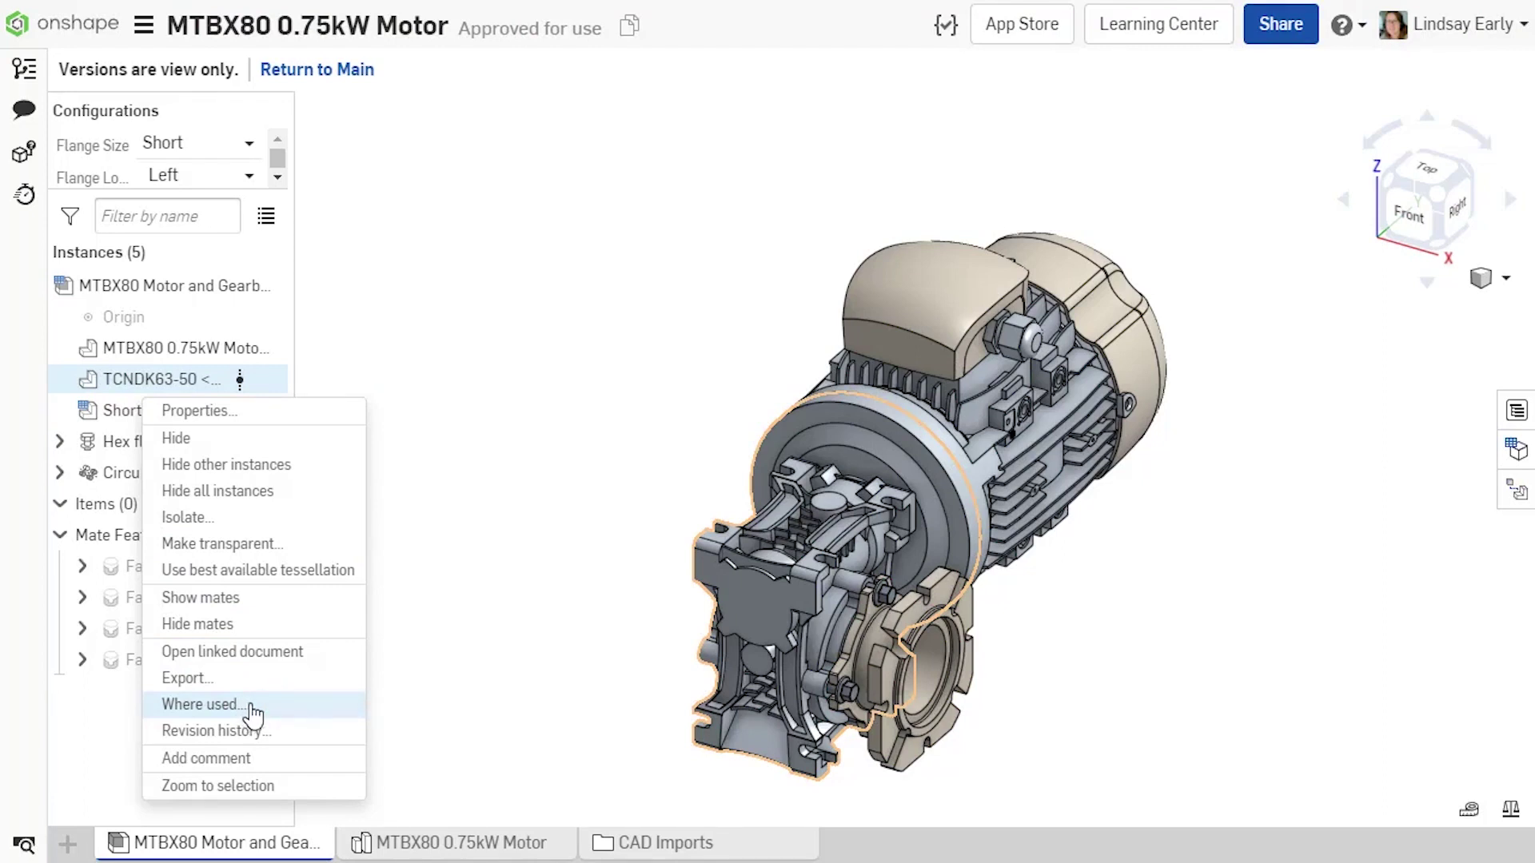
pyautogui.click(557, 571)
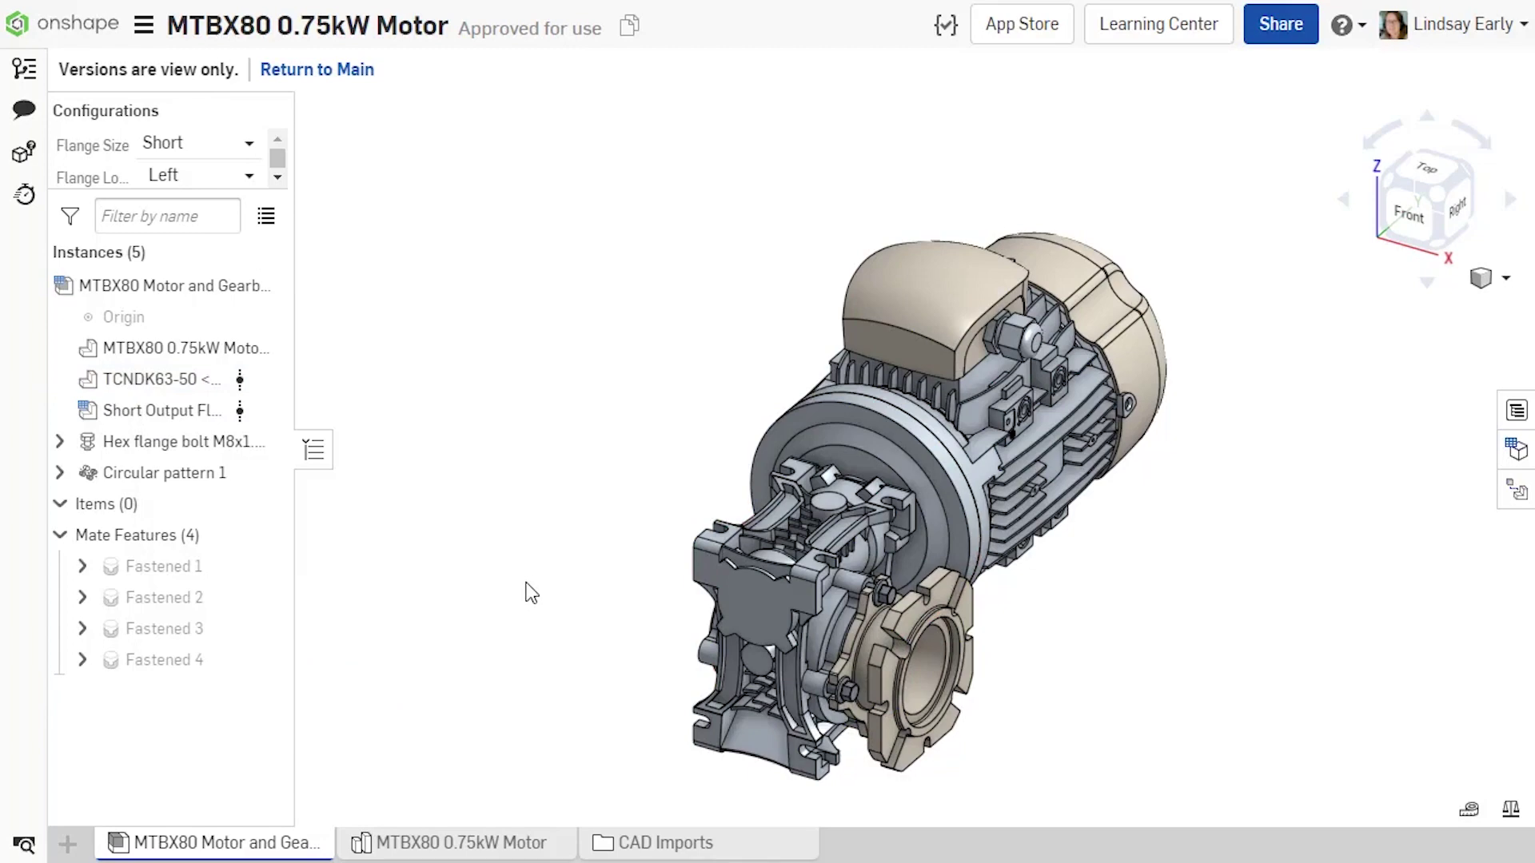
pyautogui.rightClick(929, 308)
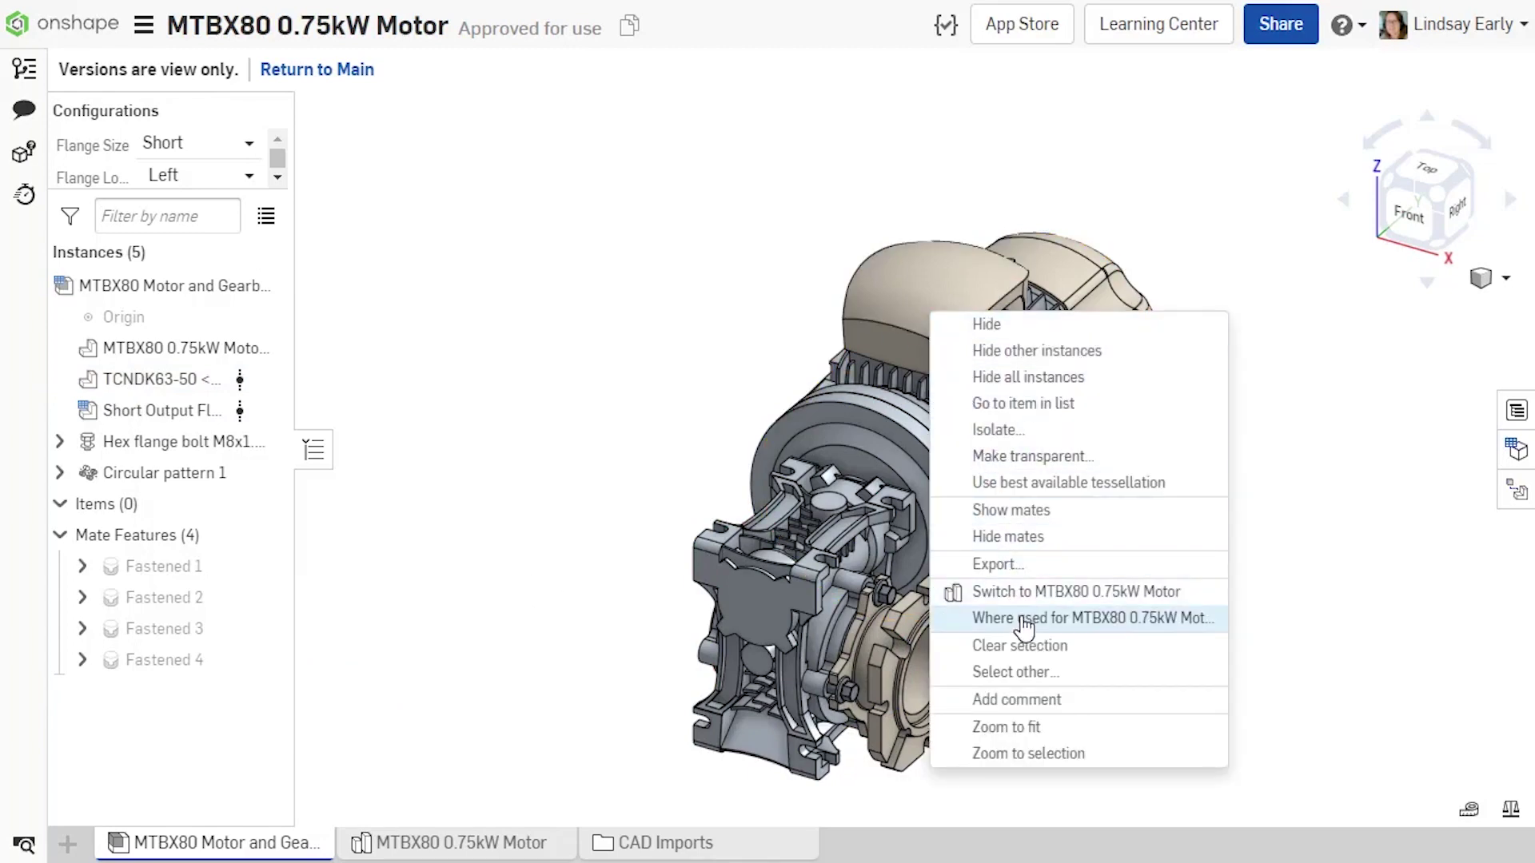
pyautogui.click(542, 440)
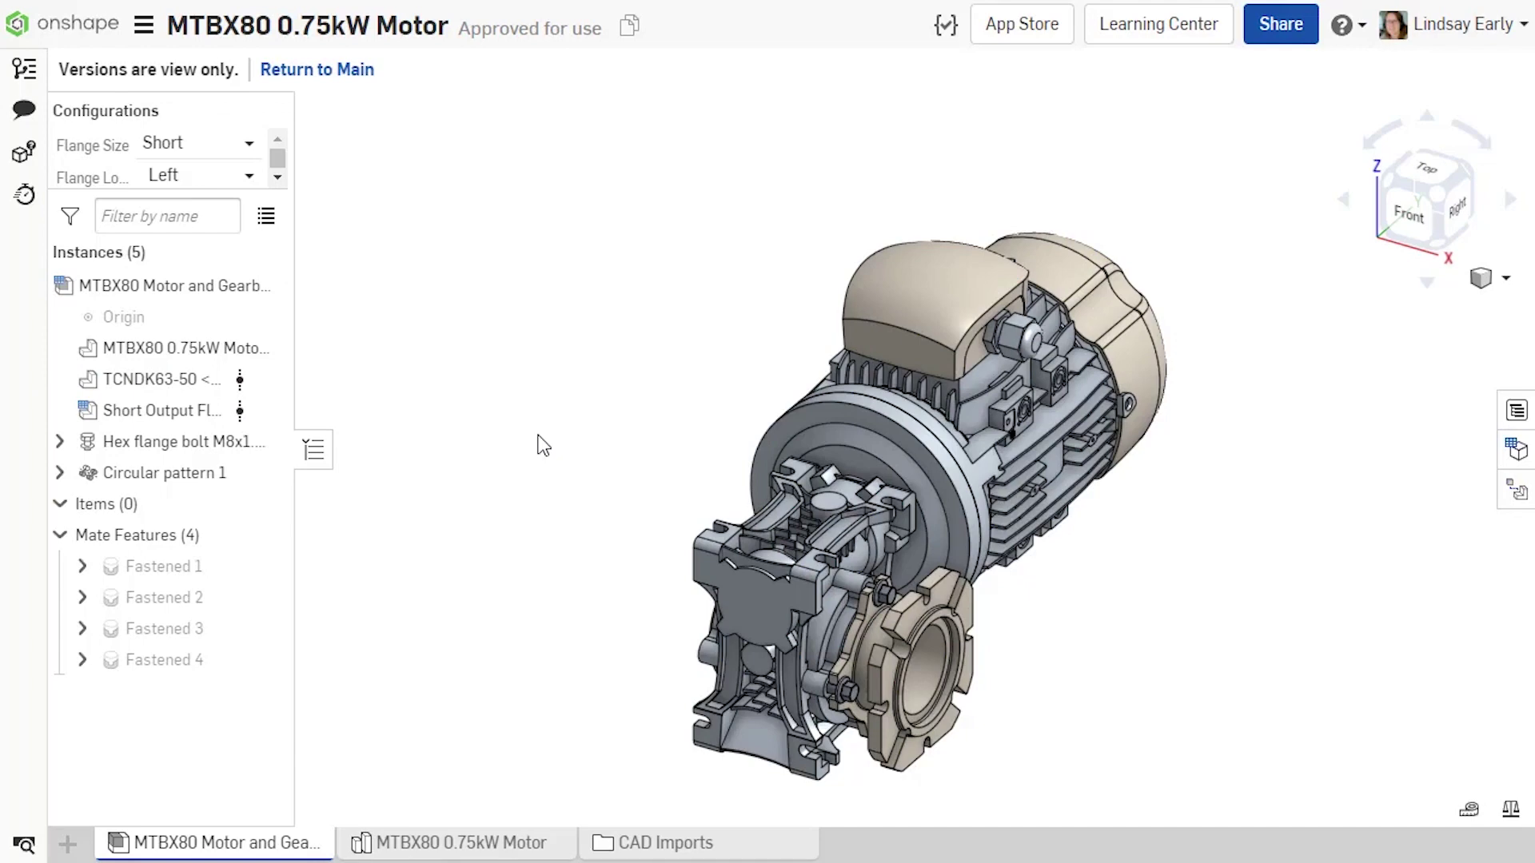
pyautogui.rightClick(253, 305)
# Open Where used, widen its panel for full names, and check the version and configuration lists
pyautogui.click(315, 405)
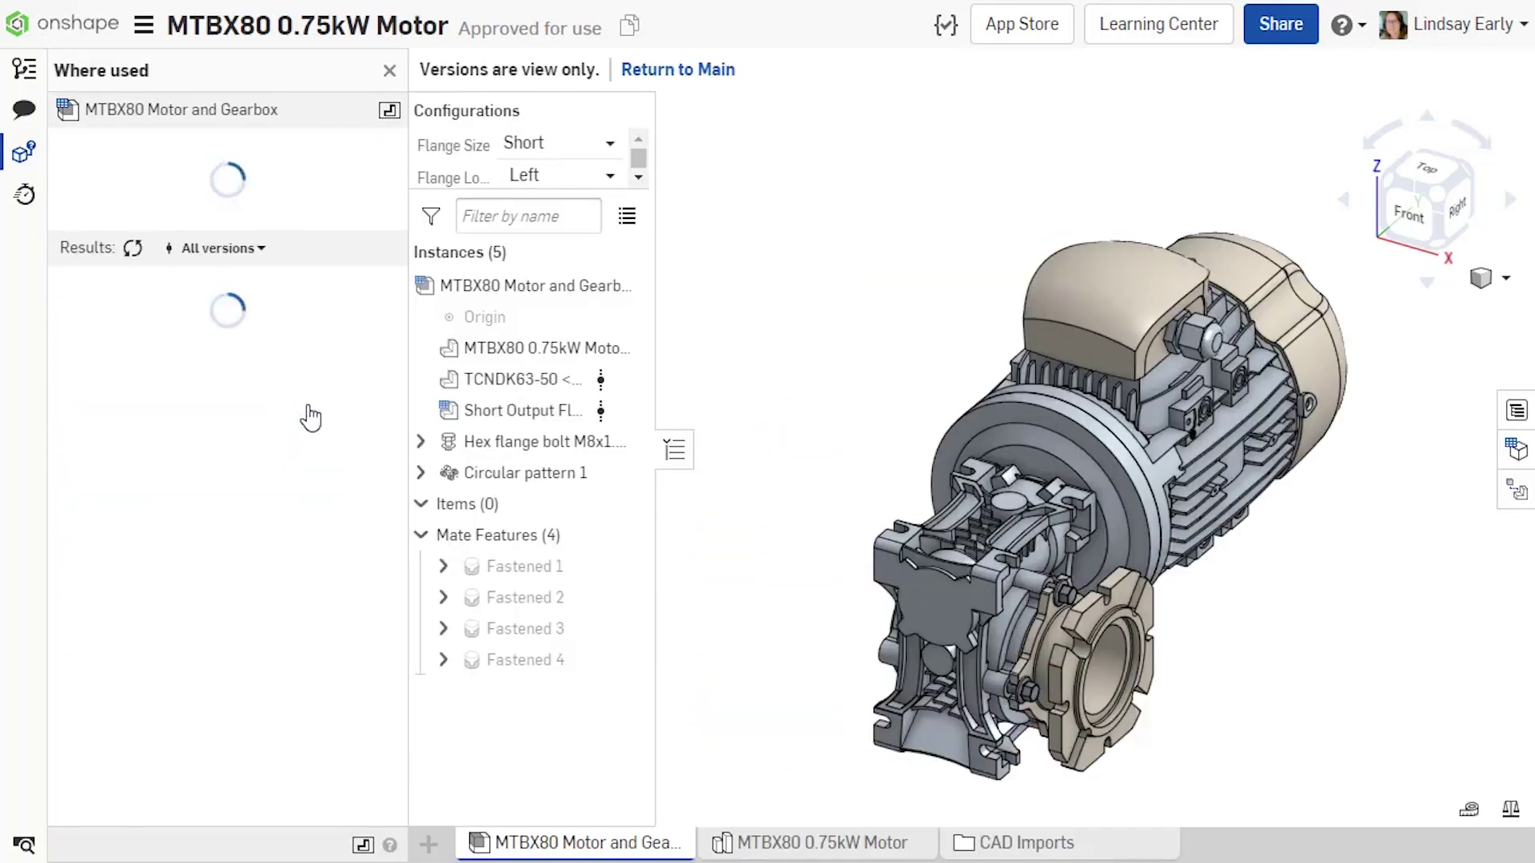
pyautogui.moveTo(405, 407); pyautogui.dragTo(606, 407)
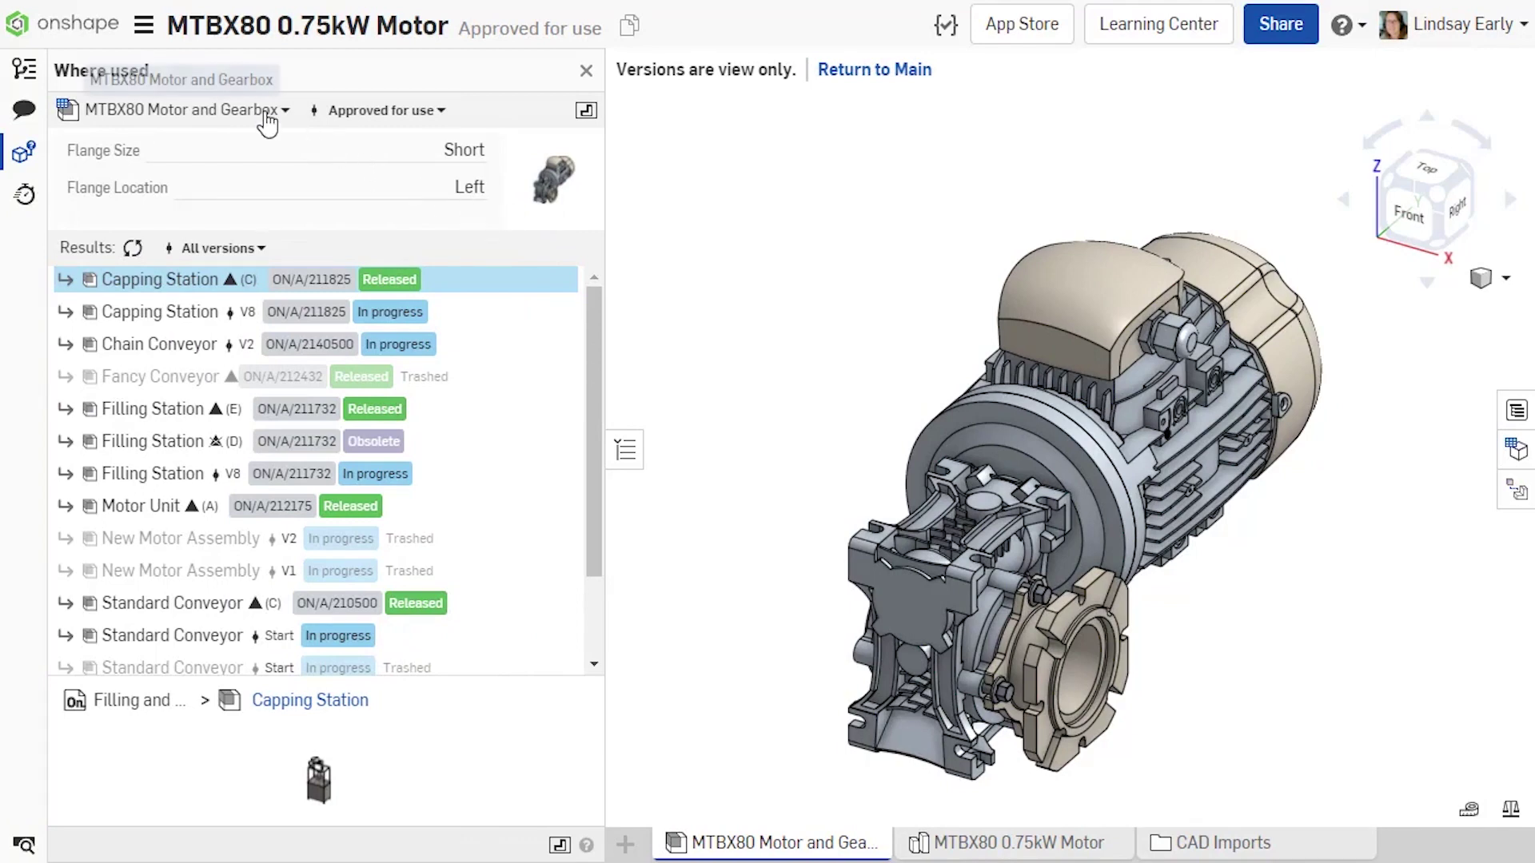
pyautogui.click(374, 115)
pyautogui.click(377, 120)
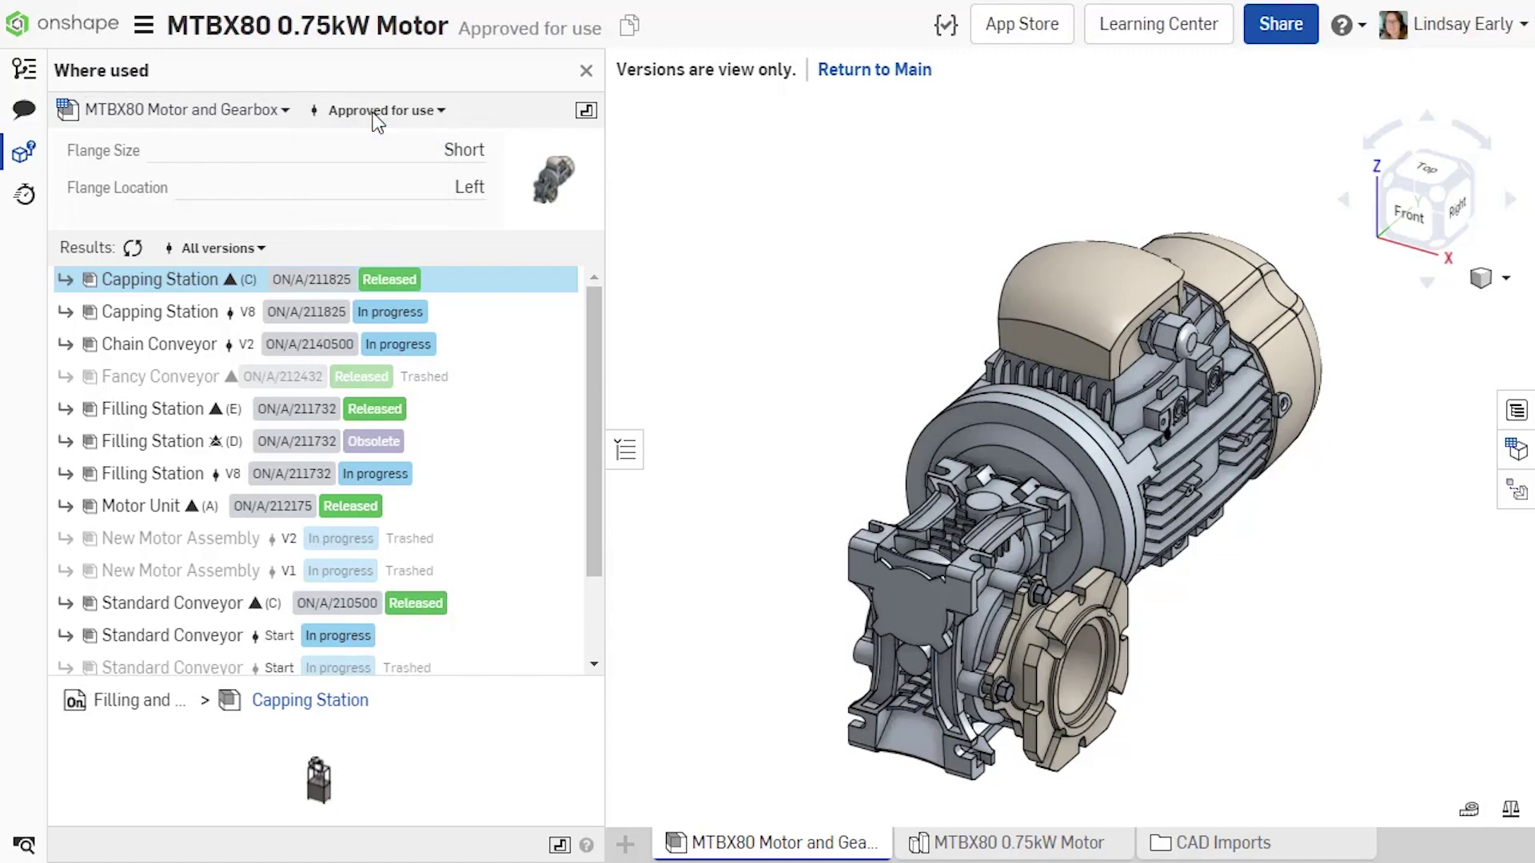
pyautogui.click(283, 112)
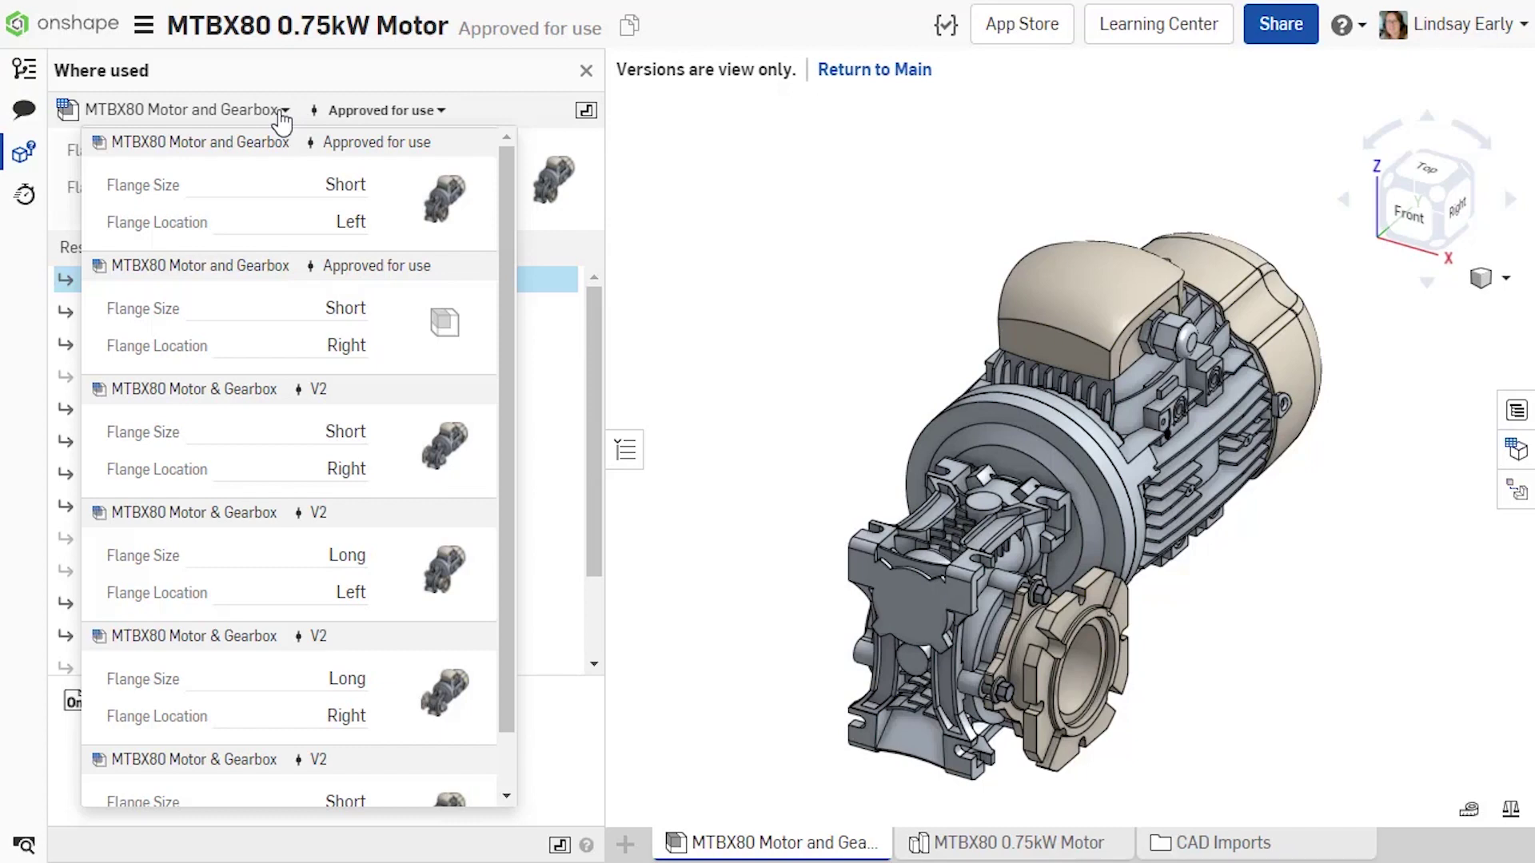
pyautogui.click(614, 269)
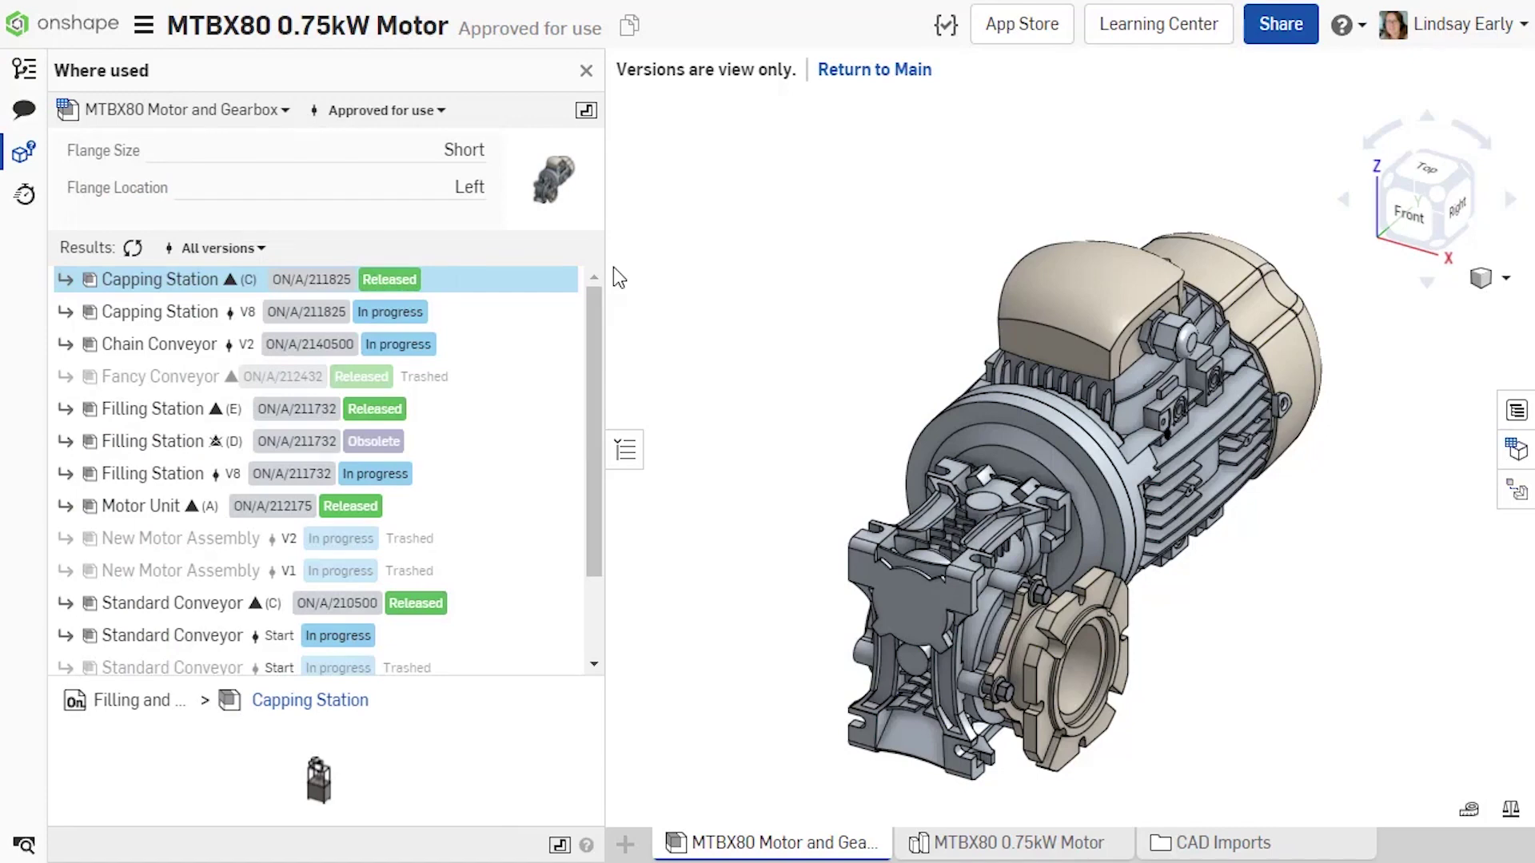
# Expand Filling Station (E), Filling and Capping Machine (G) and Layout V4 to reach Layout Drawing 1
pyautogui.click(64, 414)
pyautogui.click(96, 446)
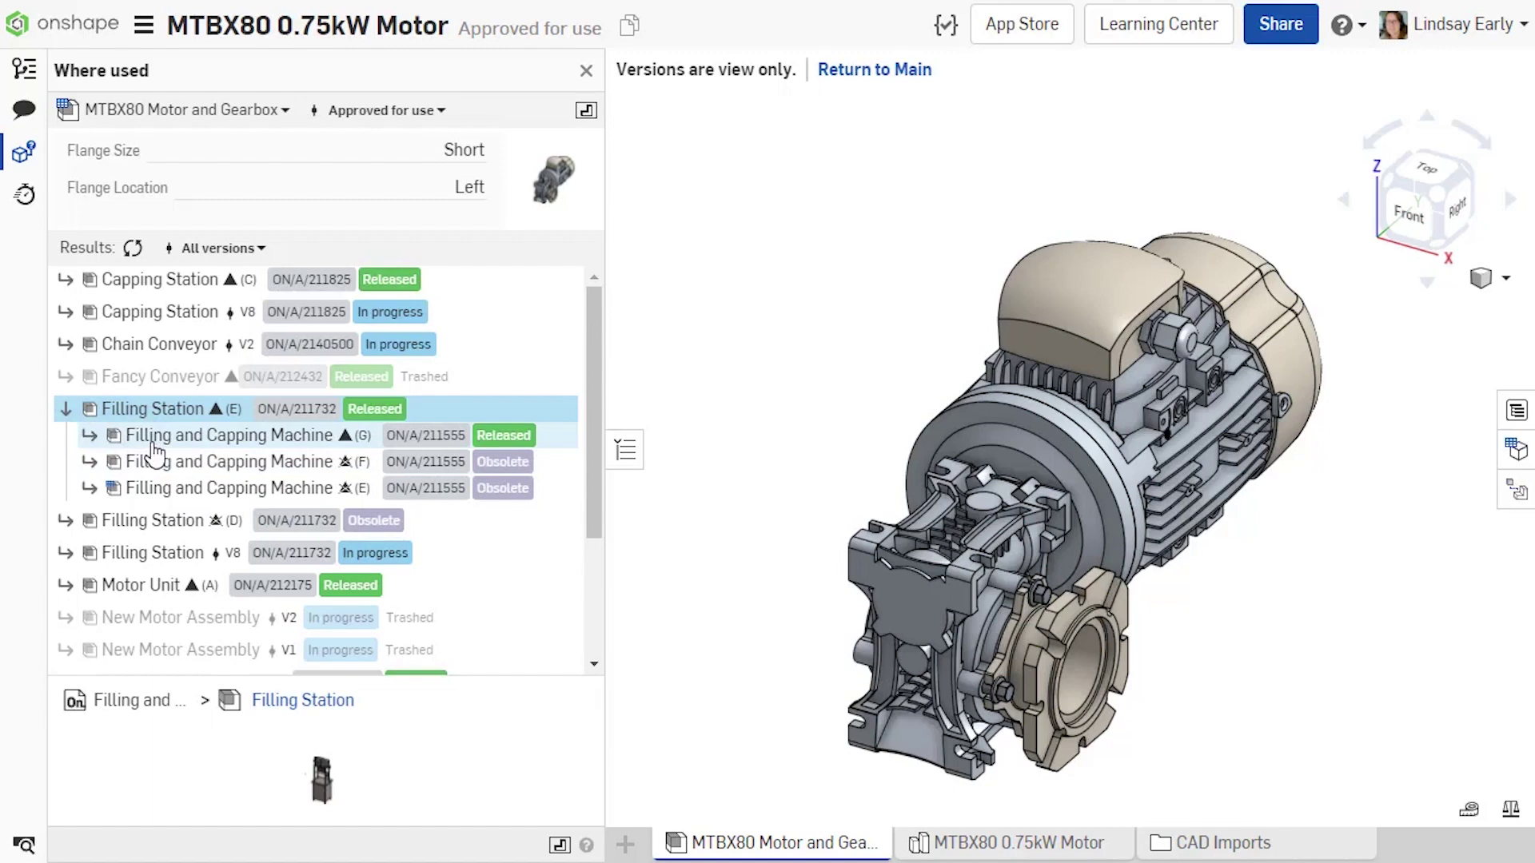
pyautogui.click(90, 438)
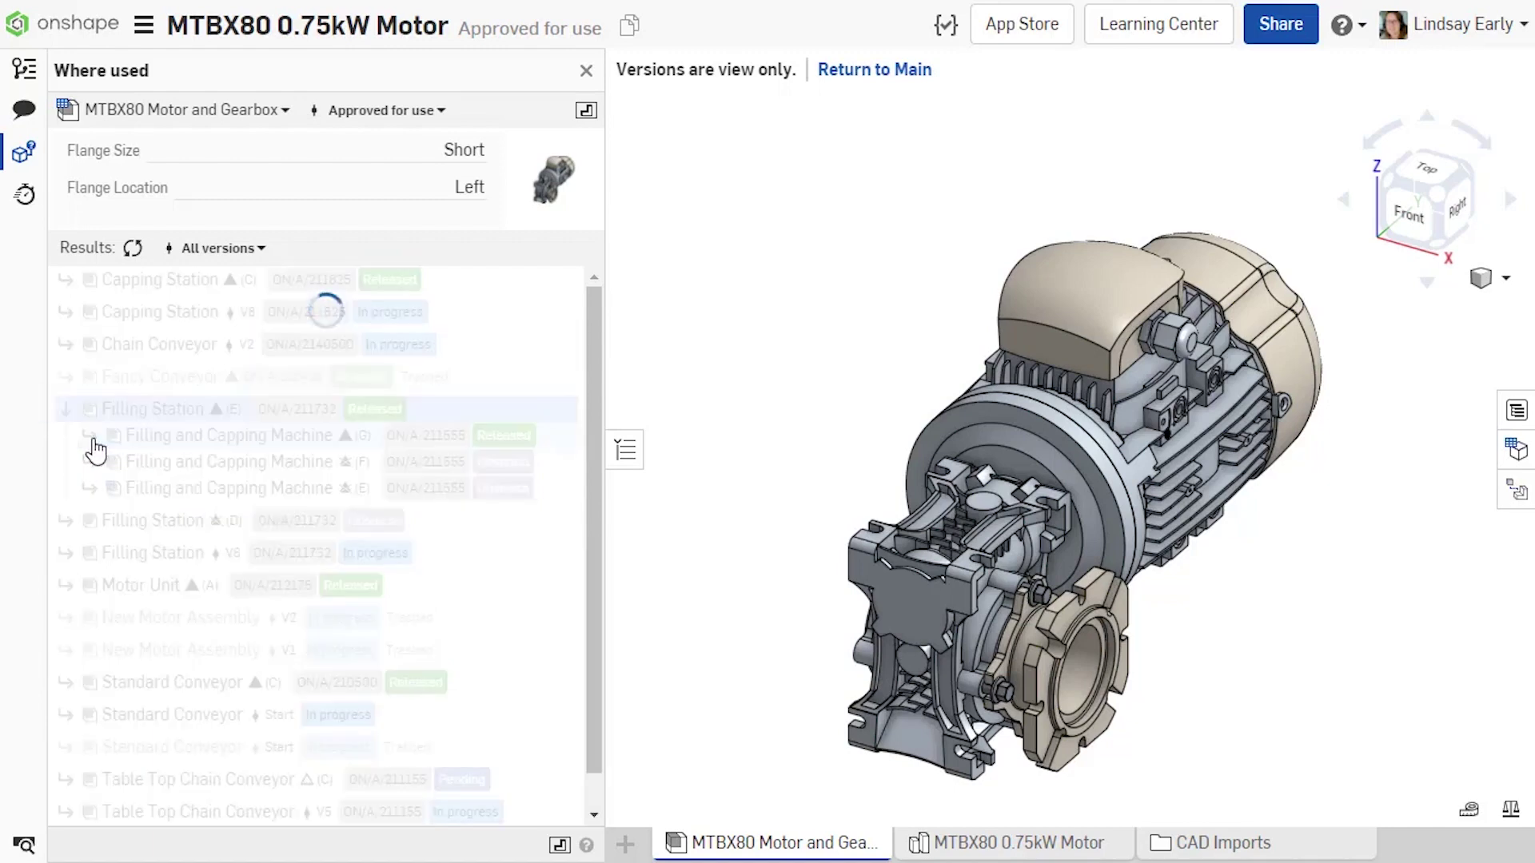
pyautogui.click(113, 463)
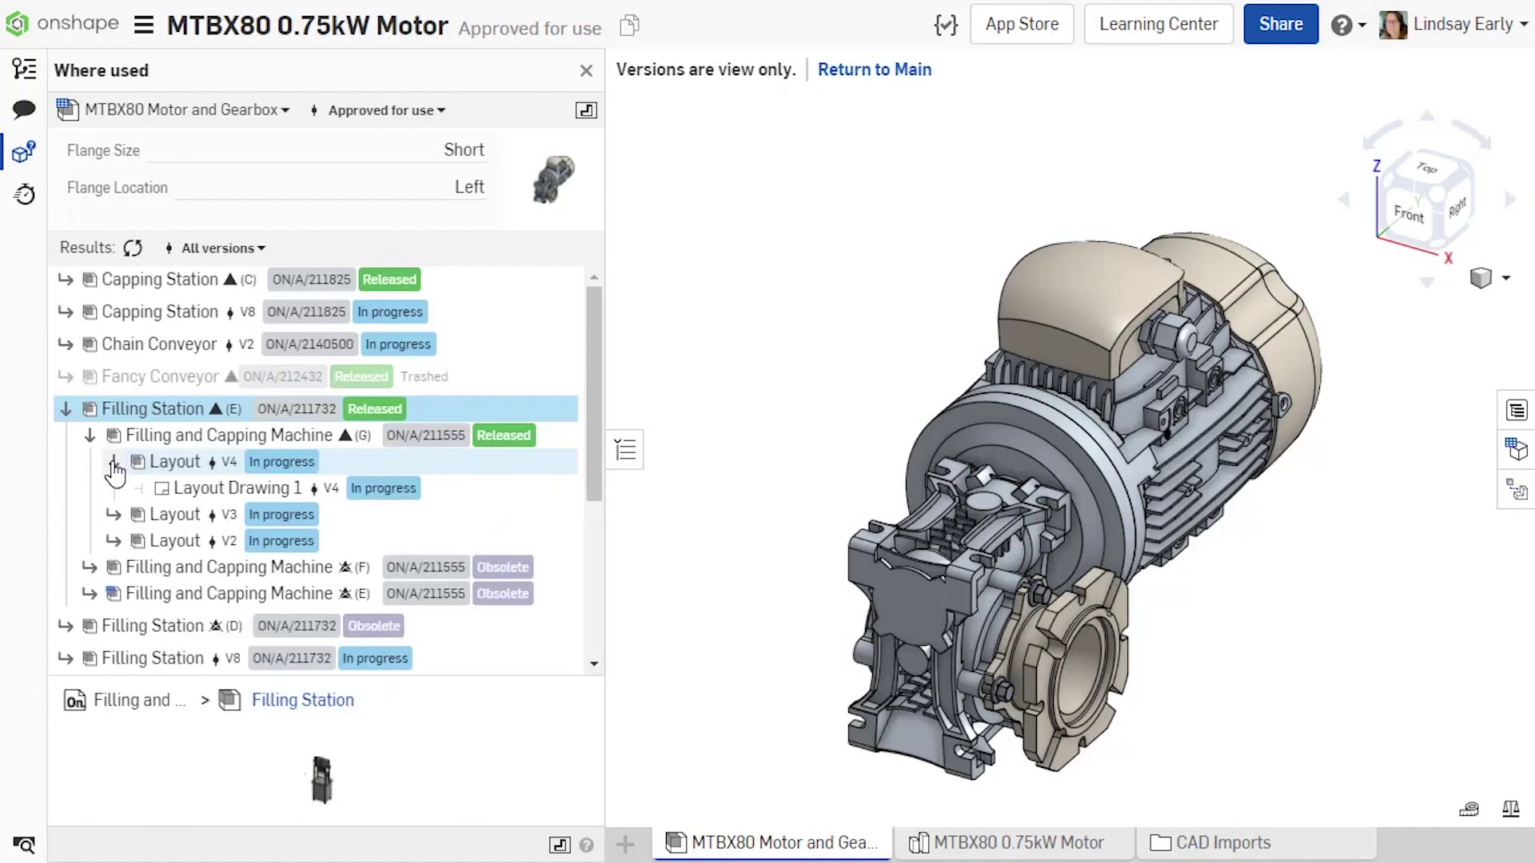
pyautogui.moveTo(192, 490); pyautogui.dragTo(207, 502)
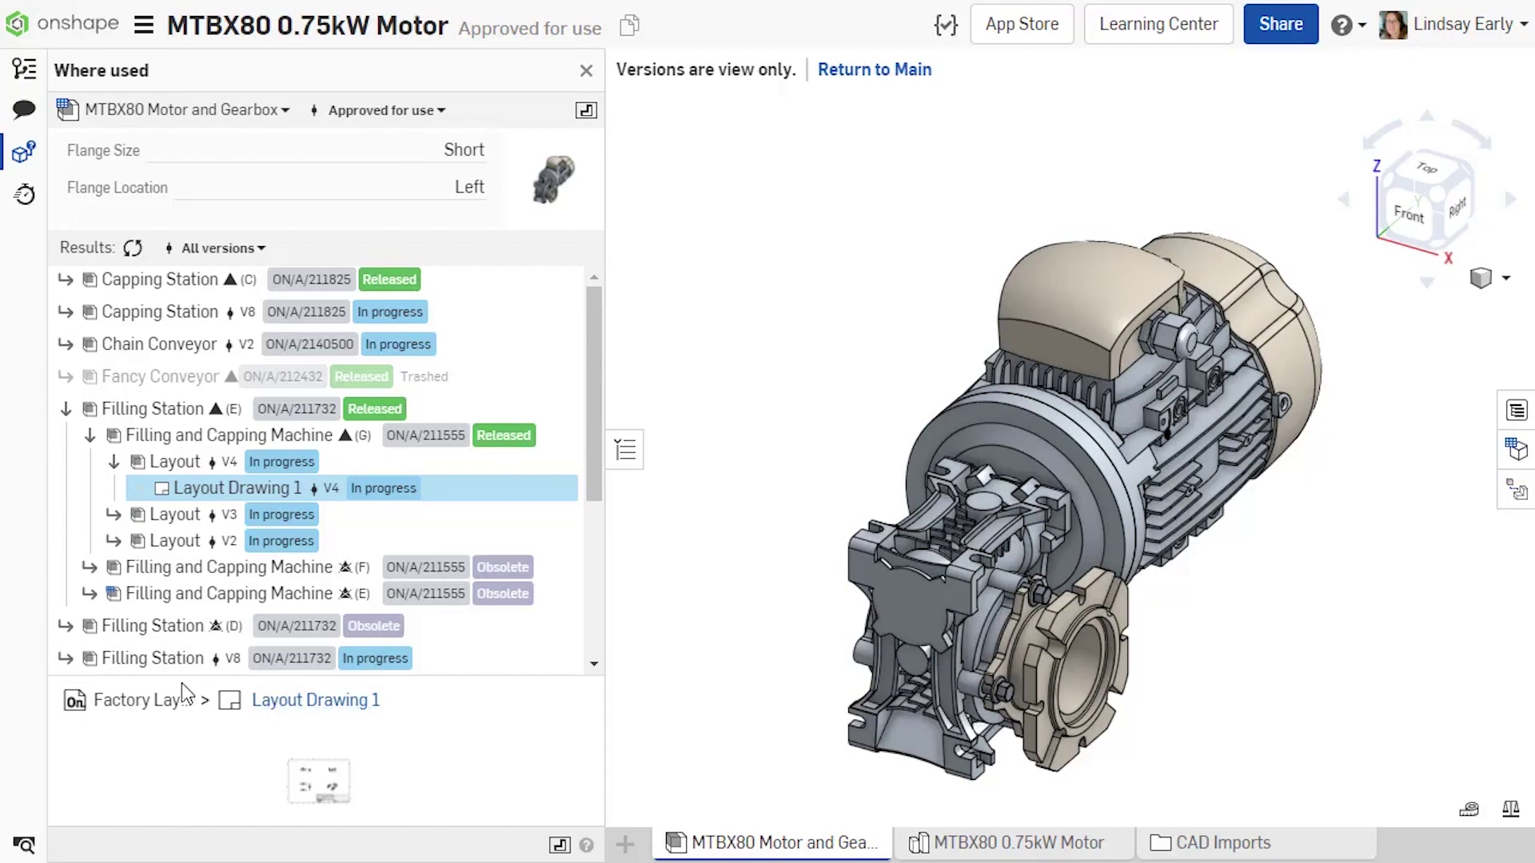
# Reapply the All versions filter to collapse the tree, then scroll through the flat results
pyautogui.click(261, 249)
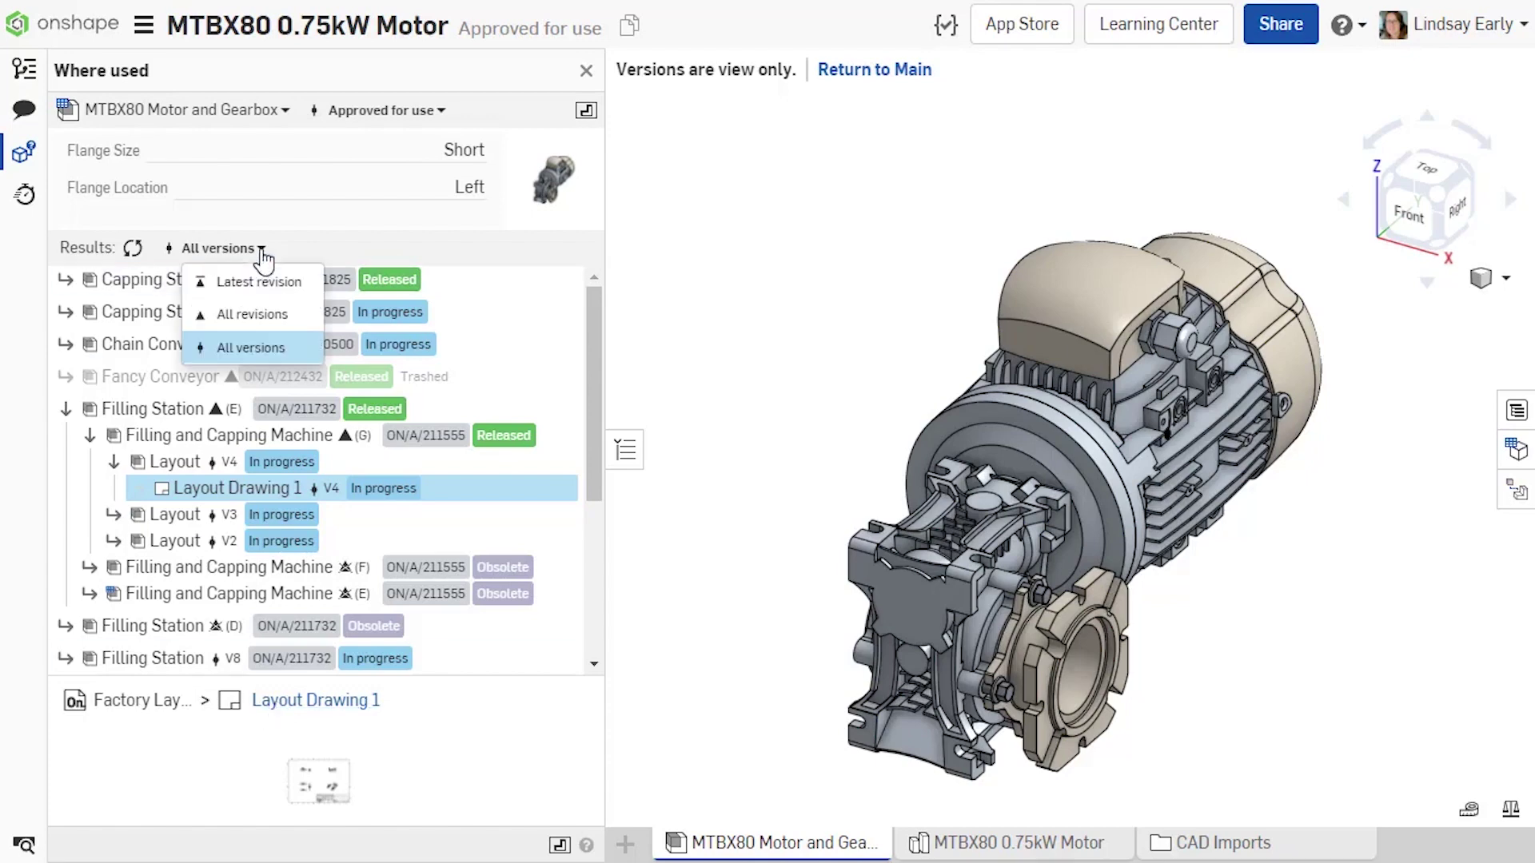
pyautogui.click(271, 347)
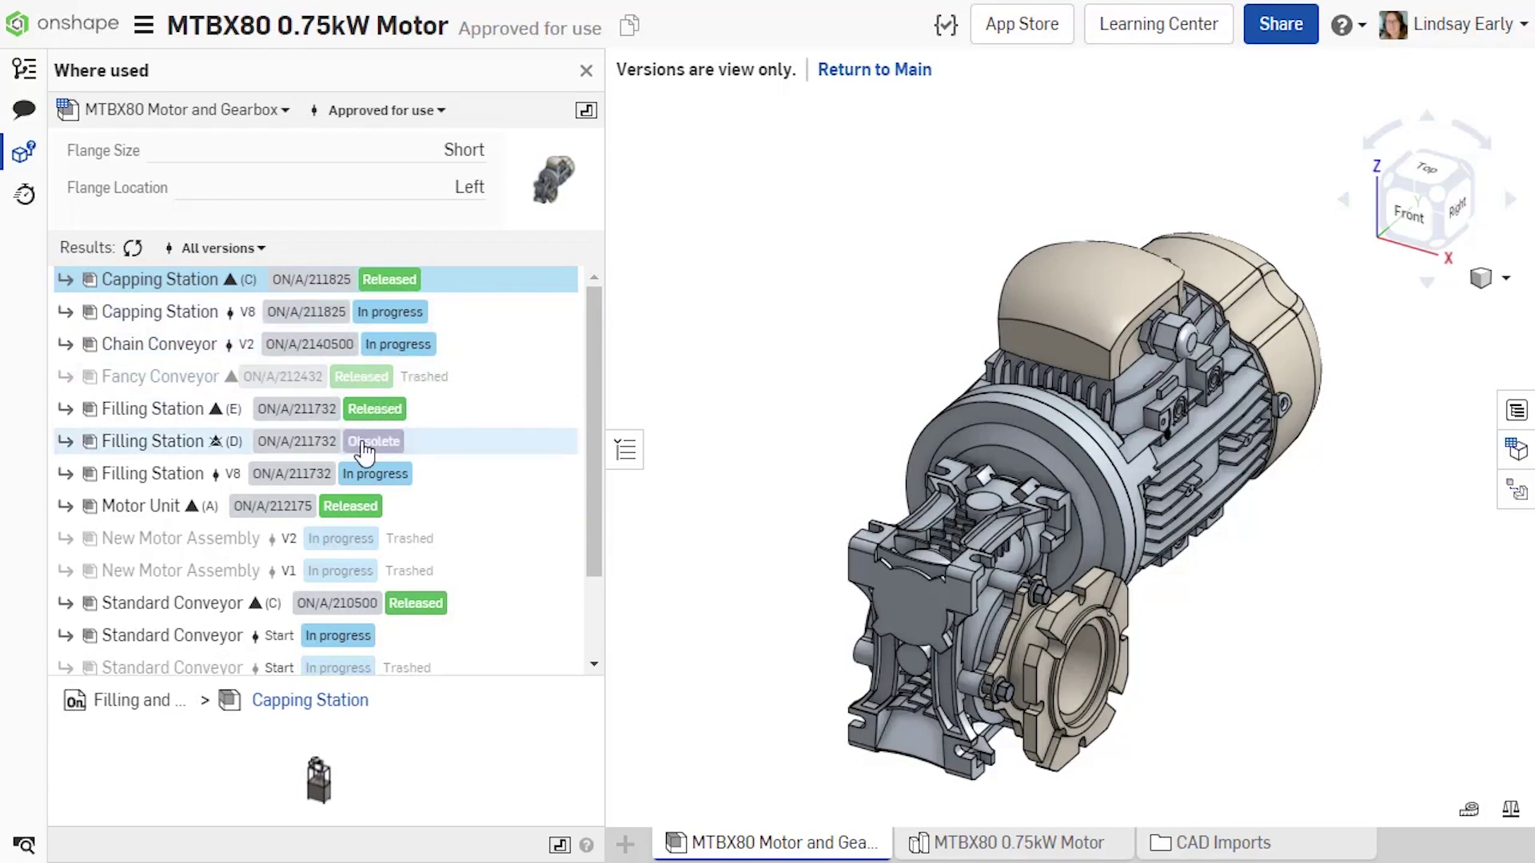
pyautogui.scroll(-1, 364, 477)
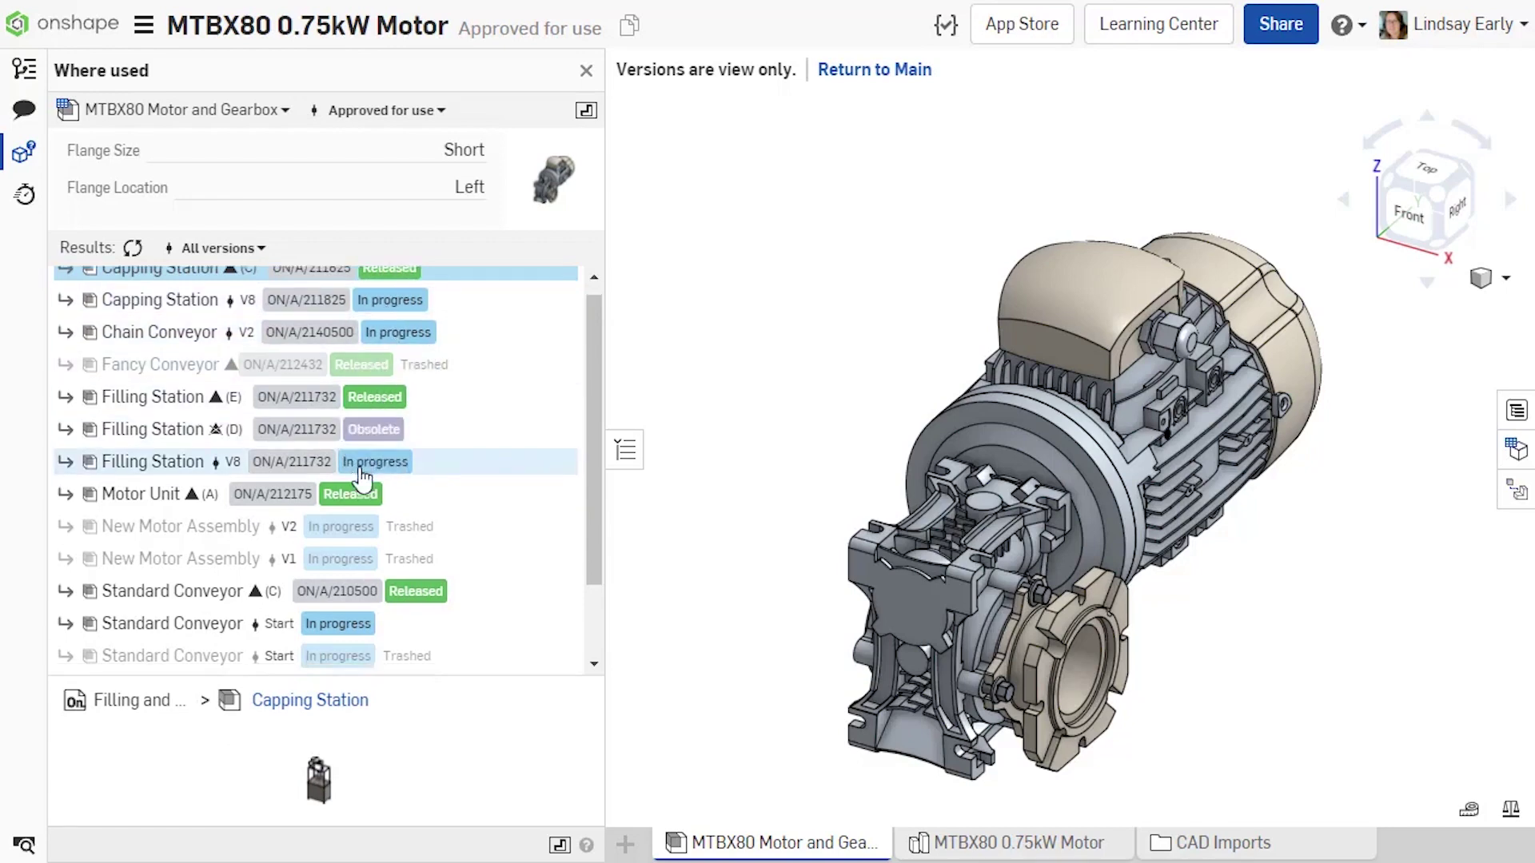
pyautogui.scroll(-3, 364, 477)
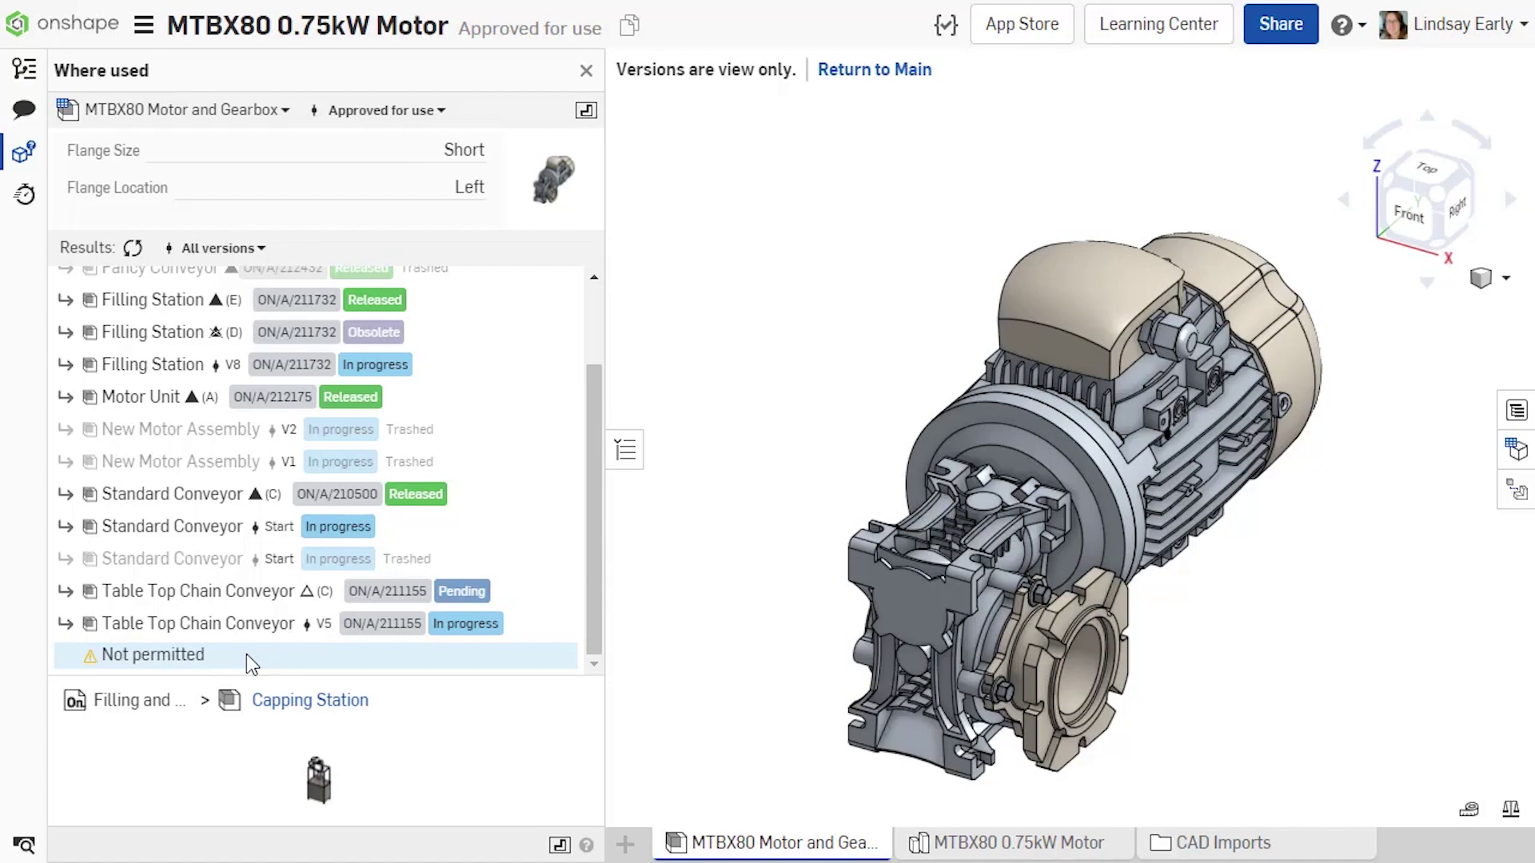
# Filter the where-used results to All revisions, then narrow them to Latest revision only
pyautogui.click(216, 248)
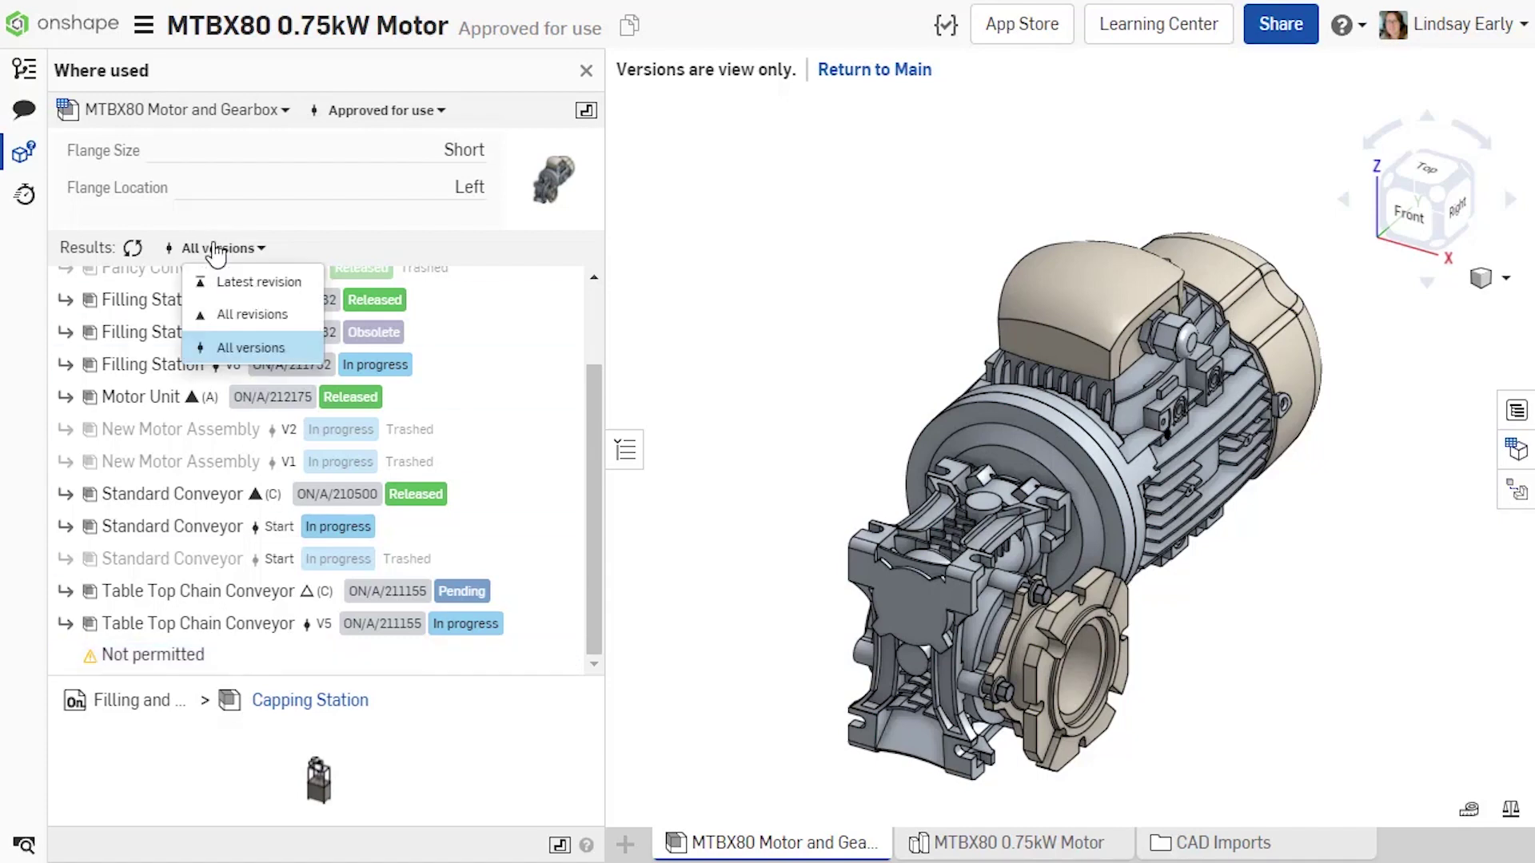
pyautogui.click(252, 314)
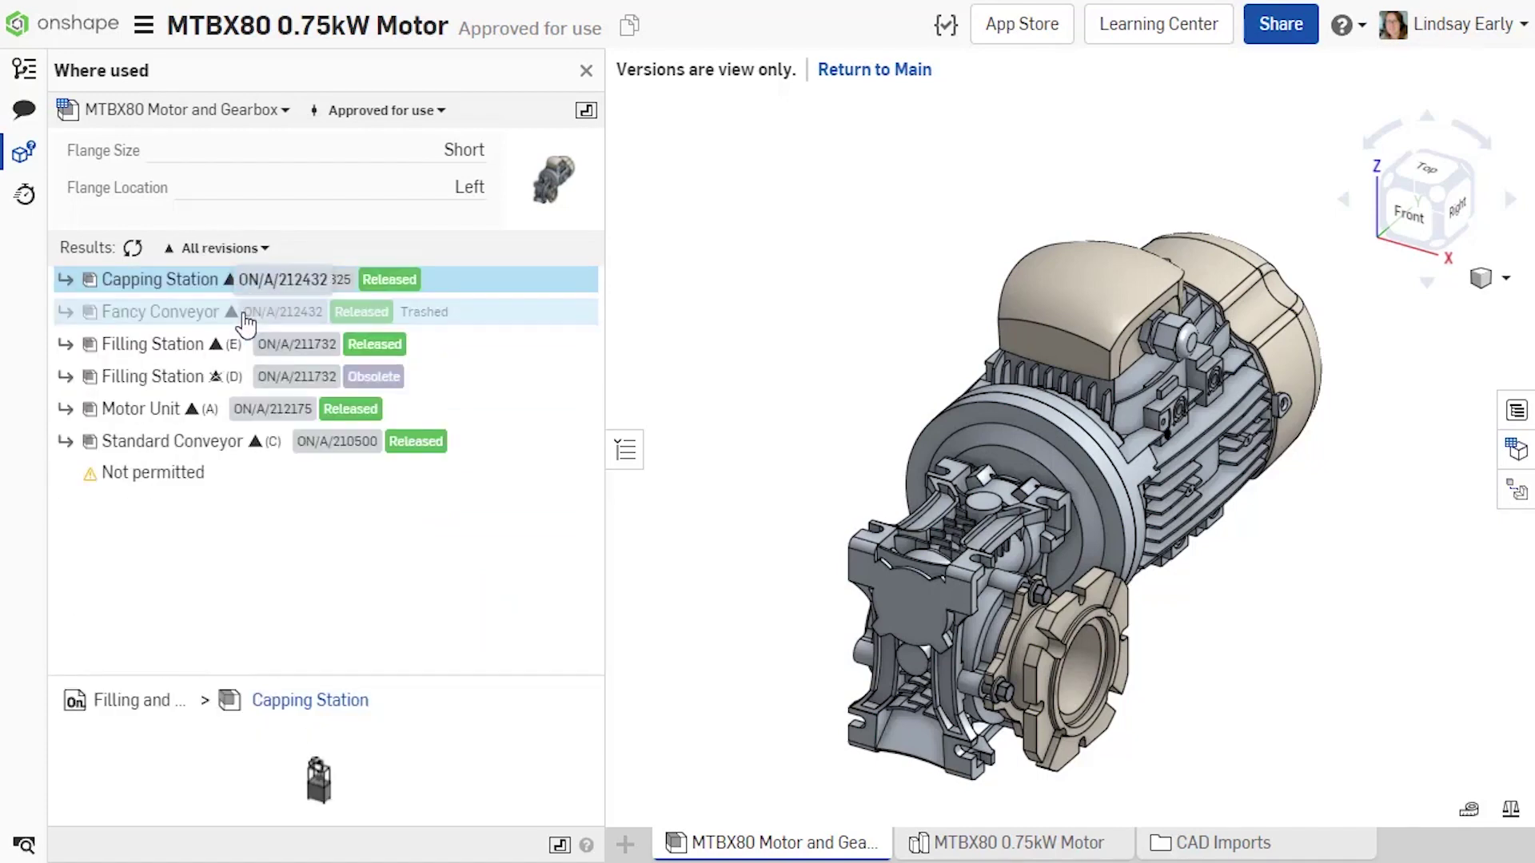
pyautogui.click(231, 254)
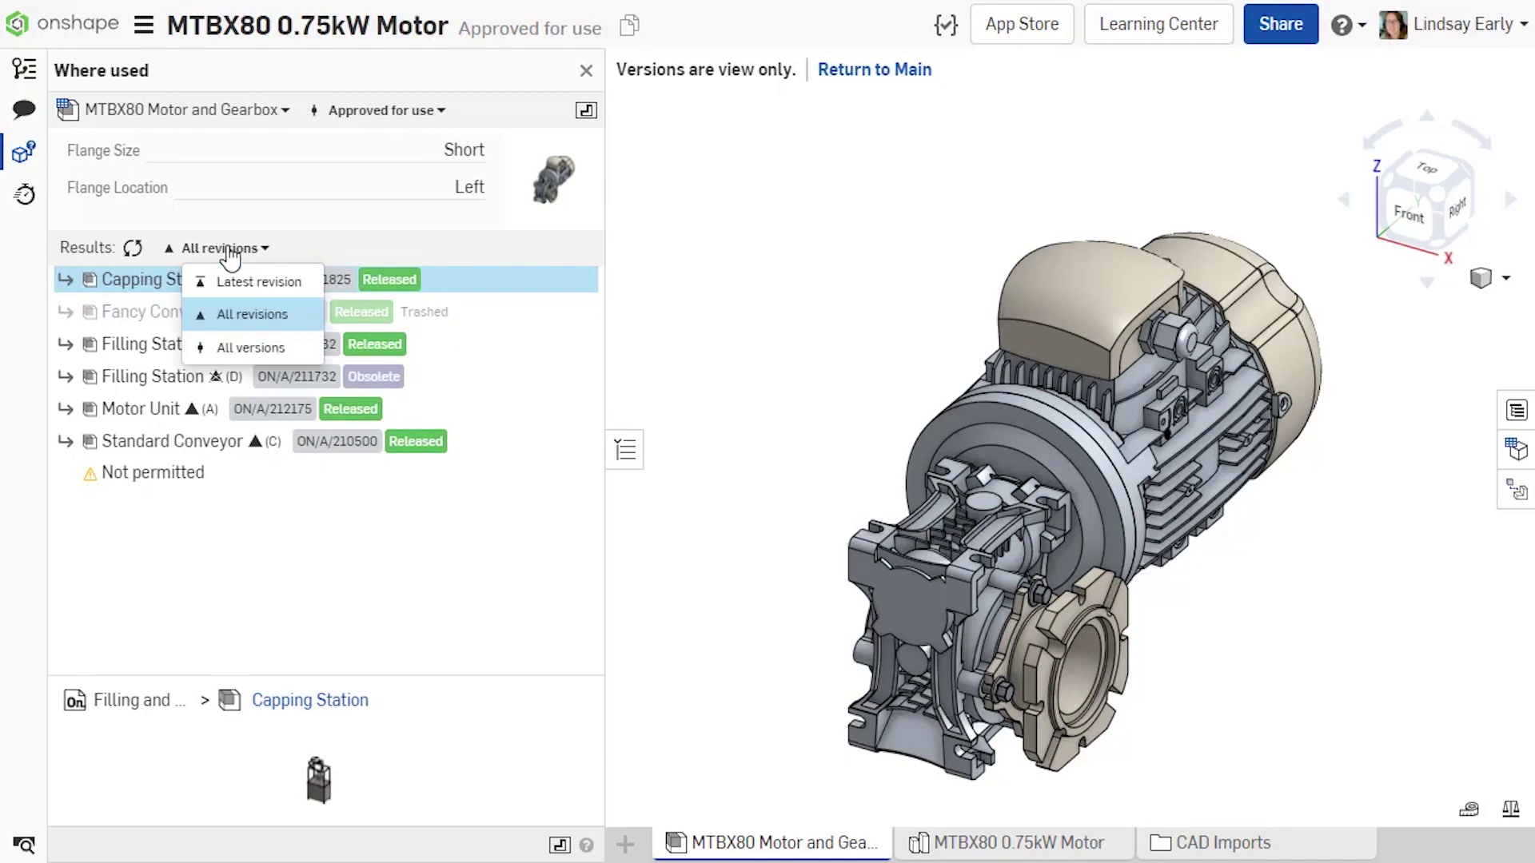
pyautogui.click(233, 282)
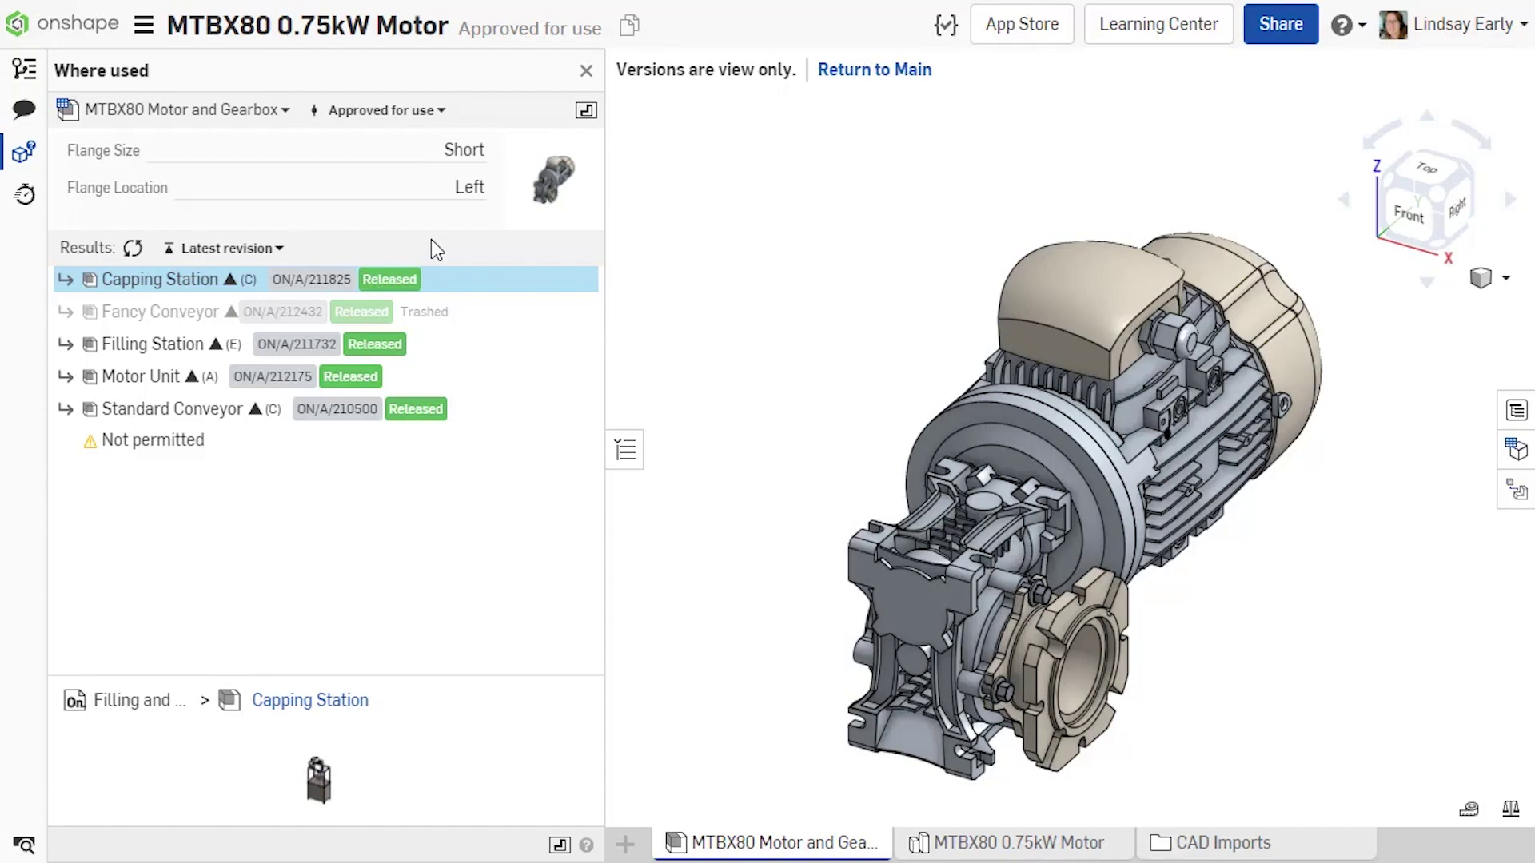
# Check where version V2 of the assembly is used, showing results for all versions
pyautogui.click(428, 112)
pyautogui.click(413, 178)
pyautogui.moveTo(379, 109)
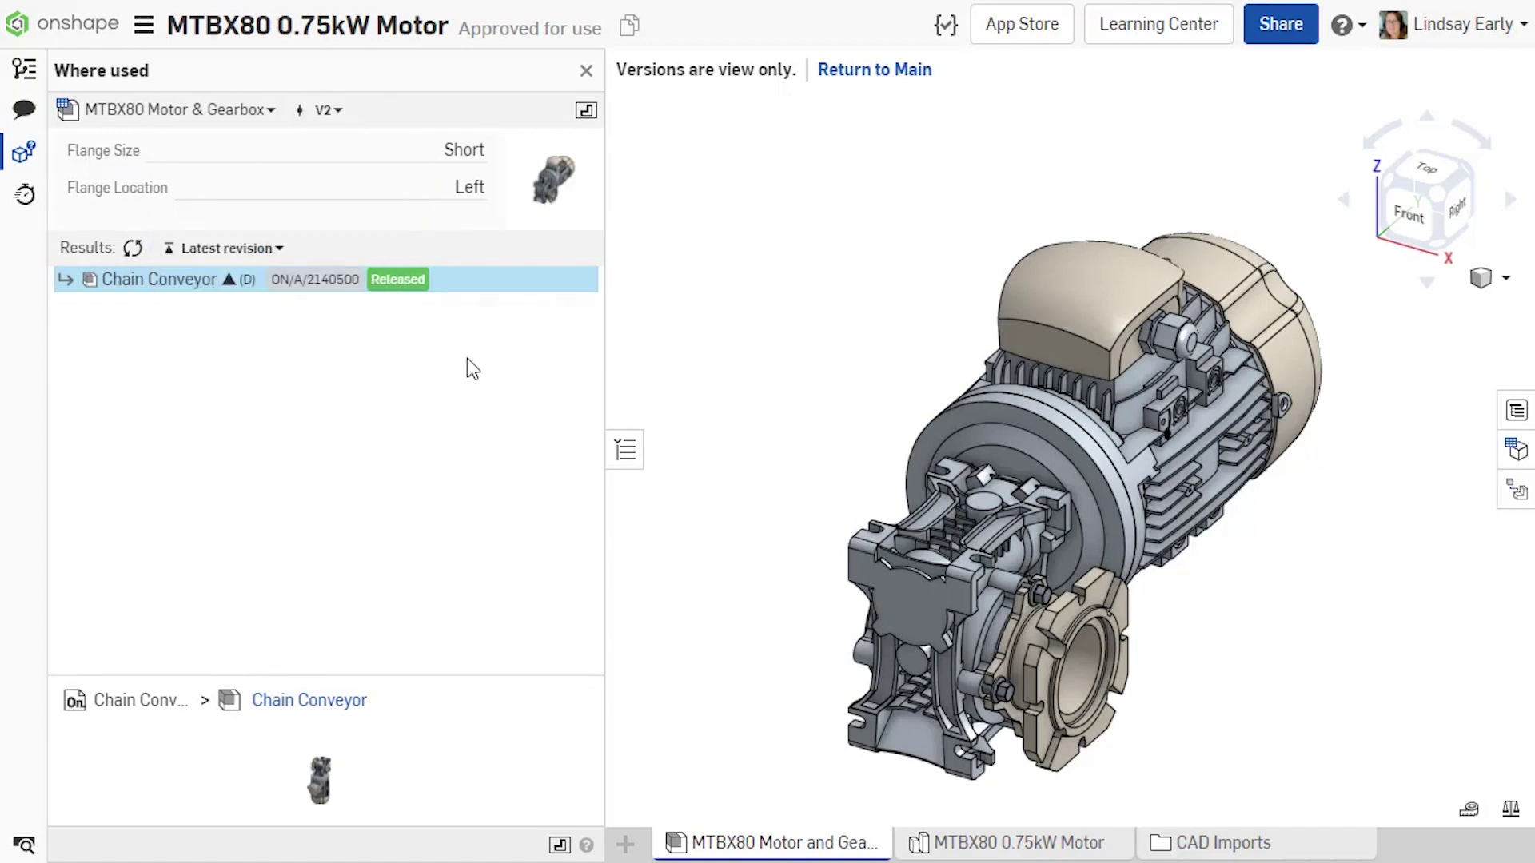
pyautogui.click(268, 251)
pyautogui.click(267, 348)
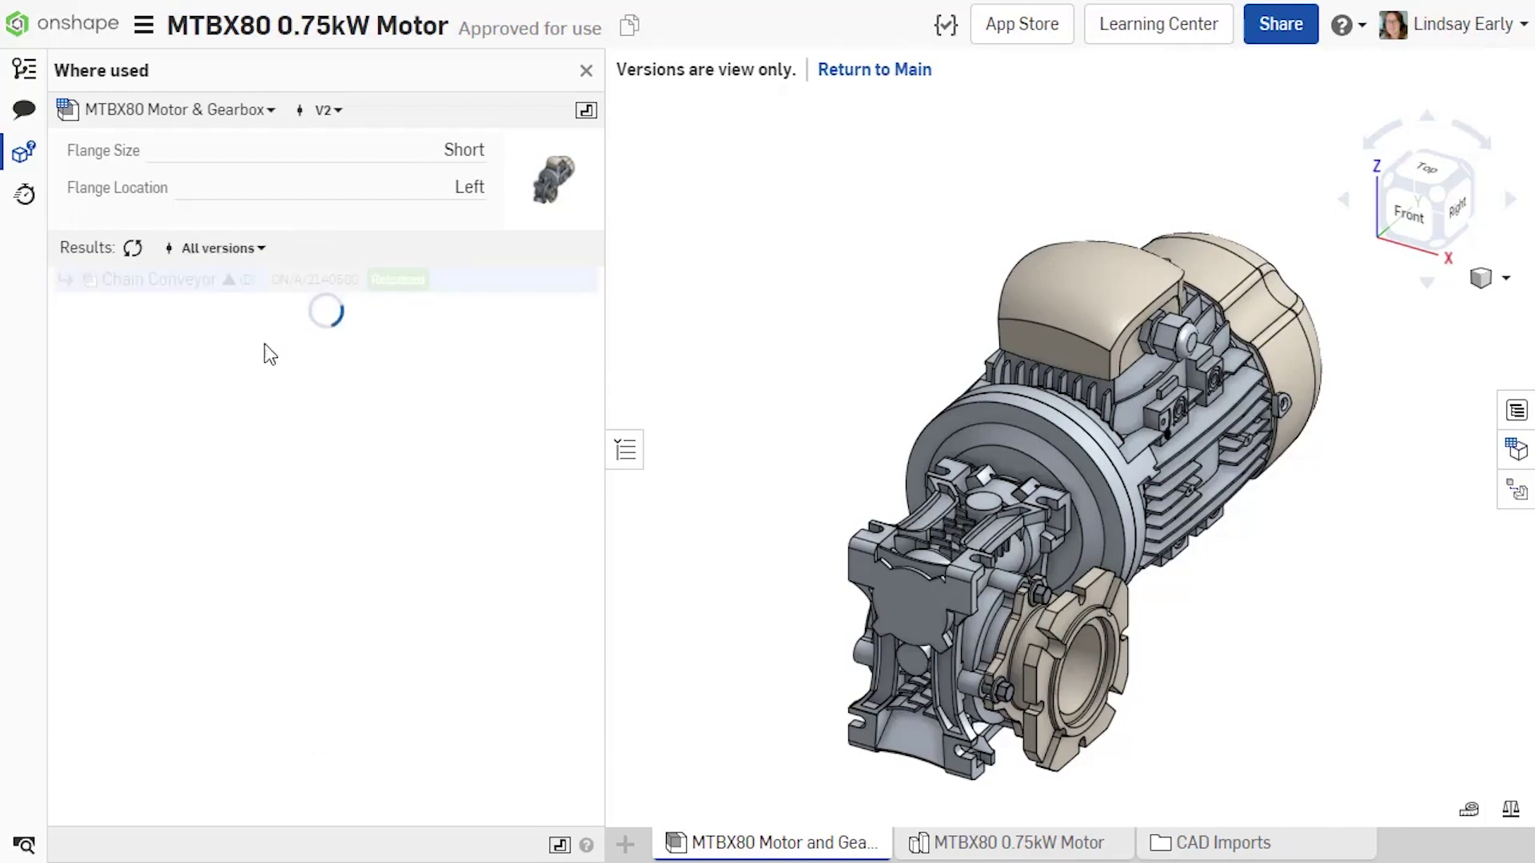
# Return to the Approved for use version and show the Chain Conveyor usage path and thumbnail
pyautogui.click(327, 109)
pyautogui.click(332, 144)
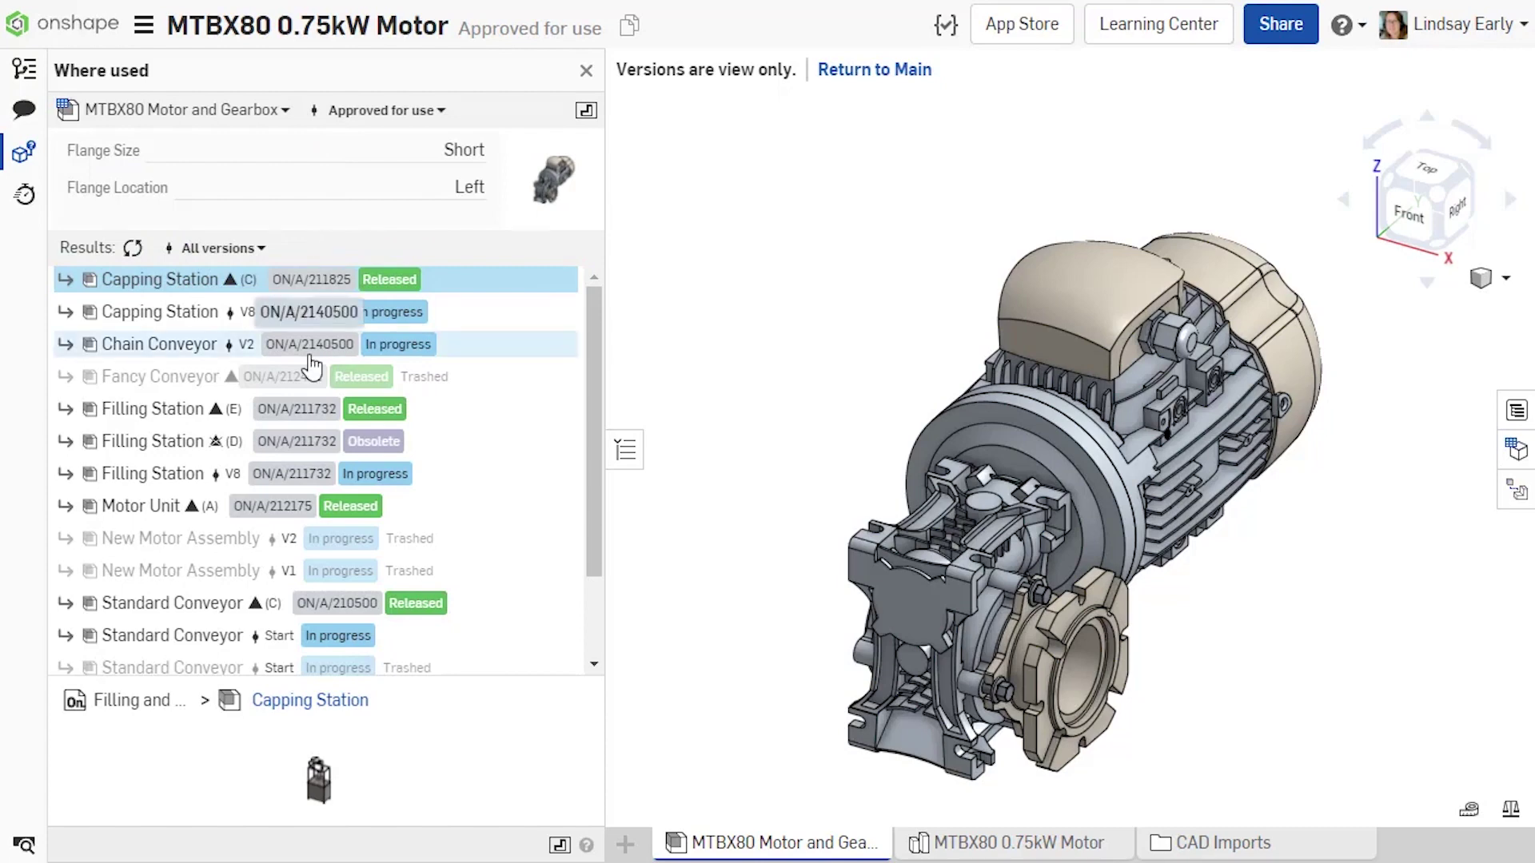
pyautogui.click(191, 352)
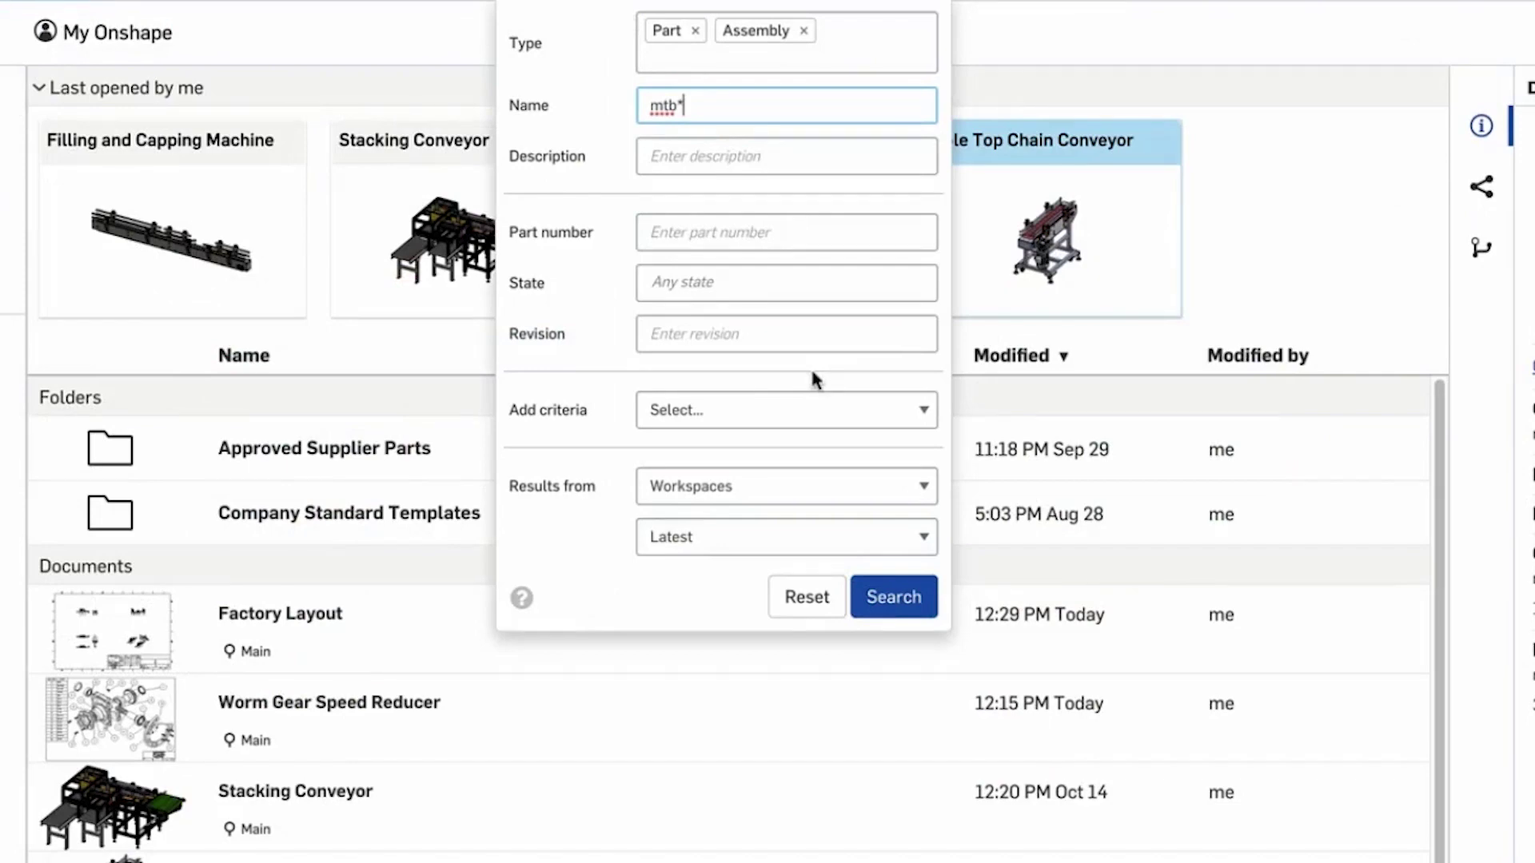
# Search latest versions for MTBX80 items and list where MTBX80 Motor and Gearbox is used
pyautogui.click(838, 484)
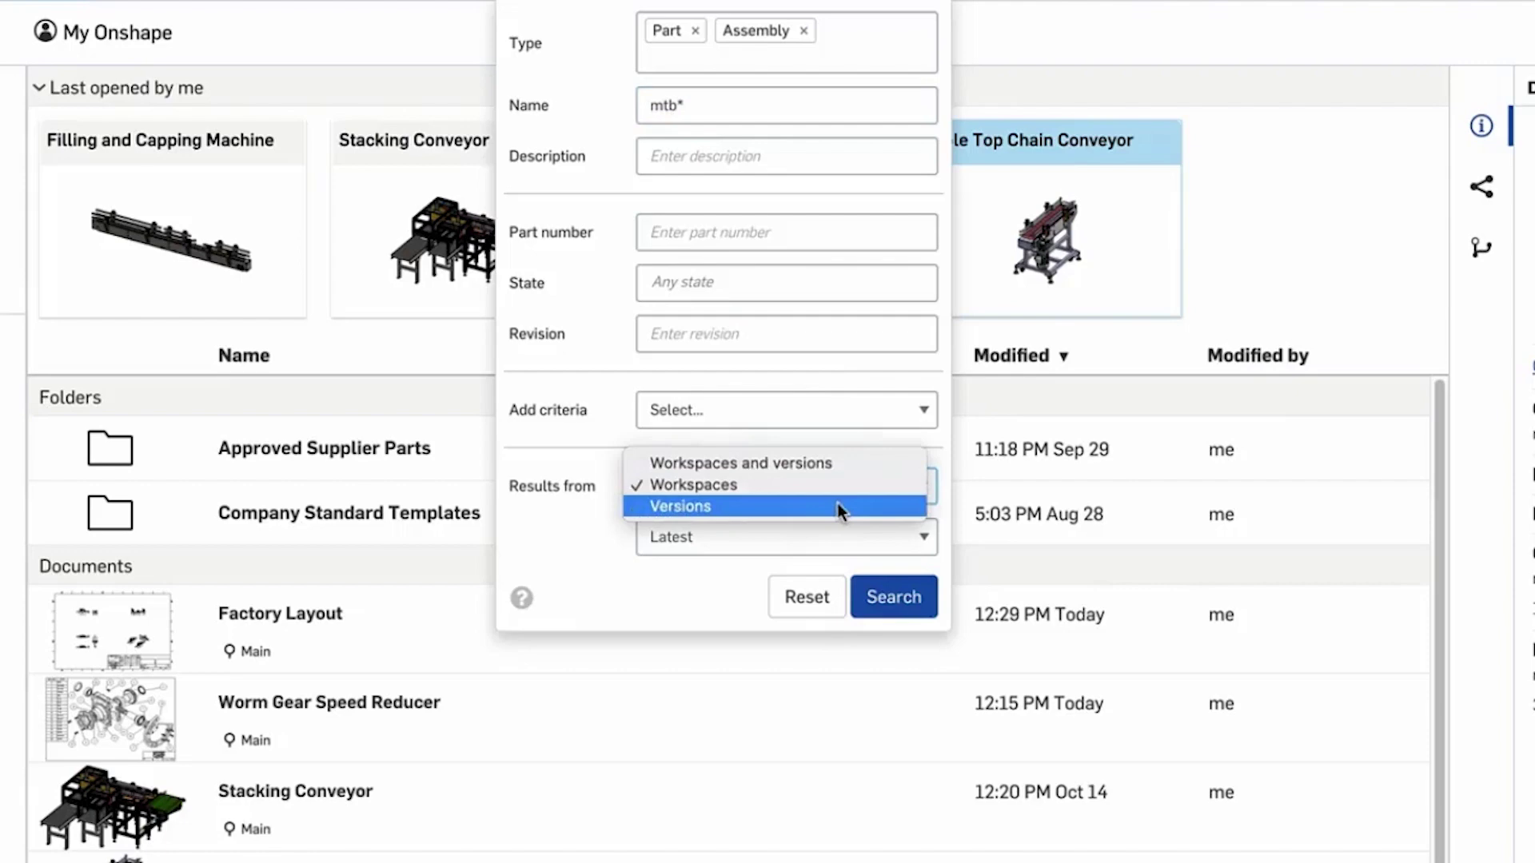
pyautogui.click(838, 503)
pyautogui.click(846, 539)
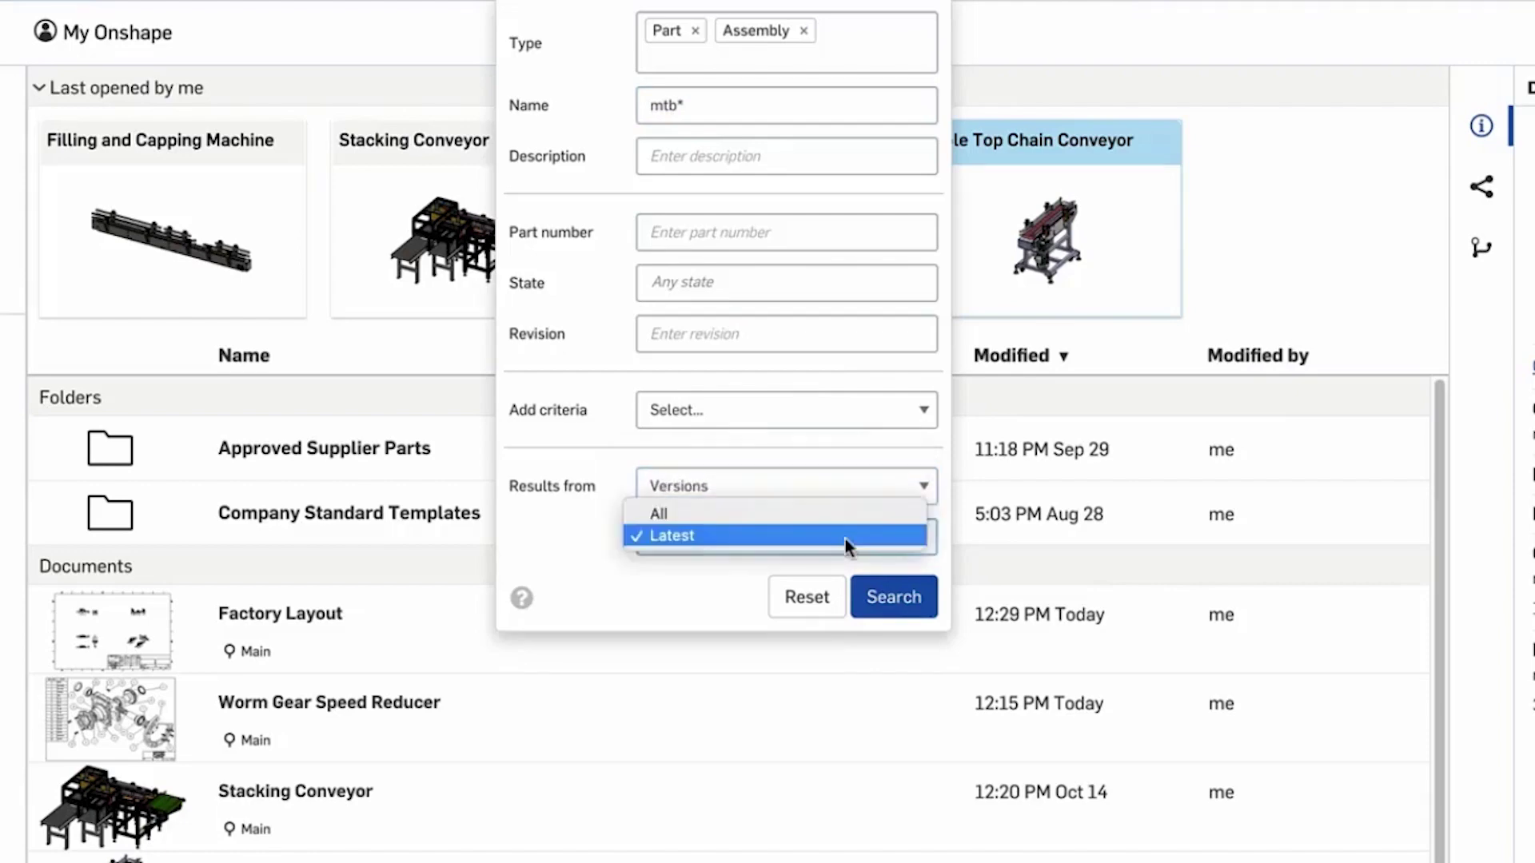
pyautogui.click(845, 535)
pyautogui.click(884, 598)
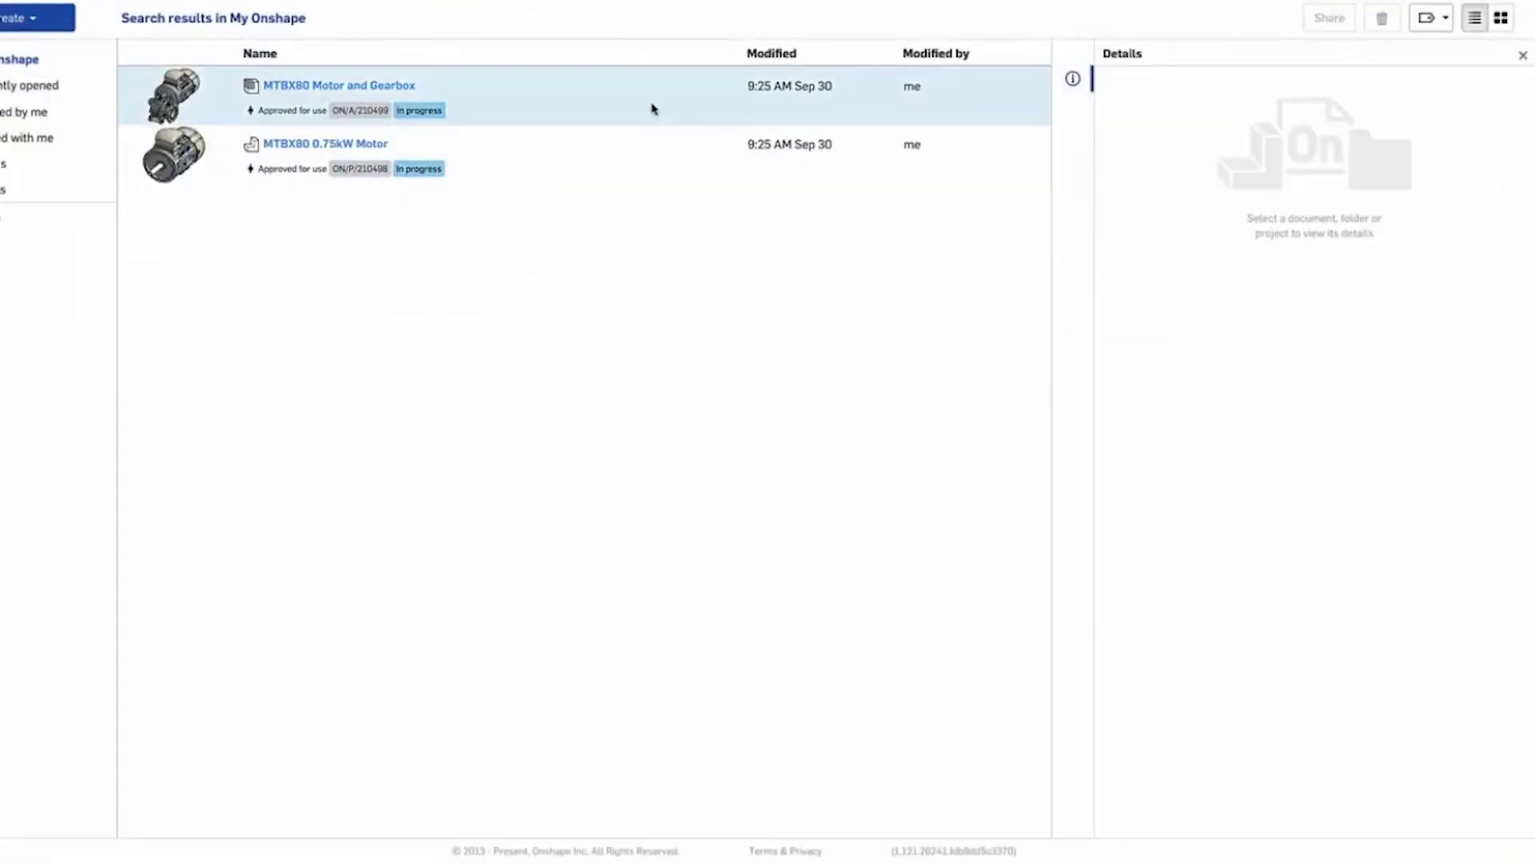
pyautogui.click(652, 109)
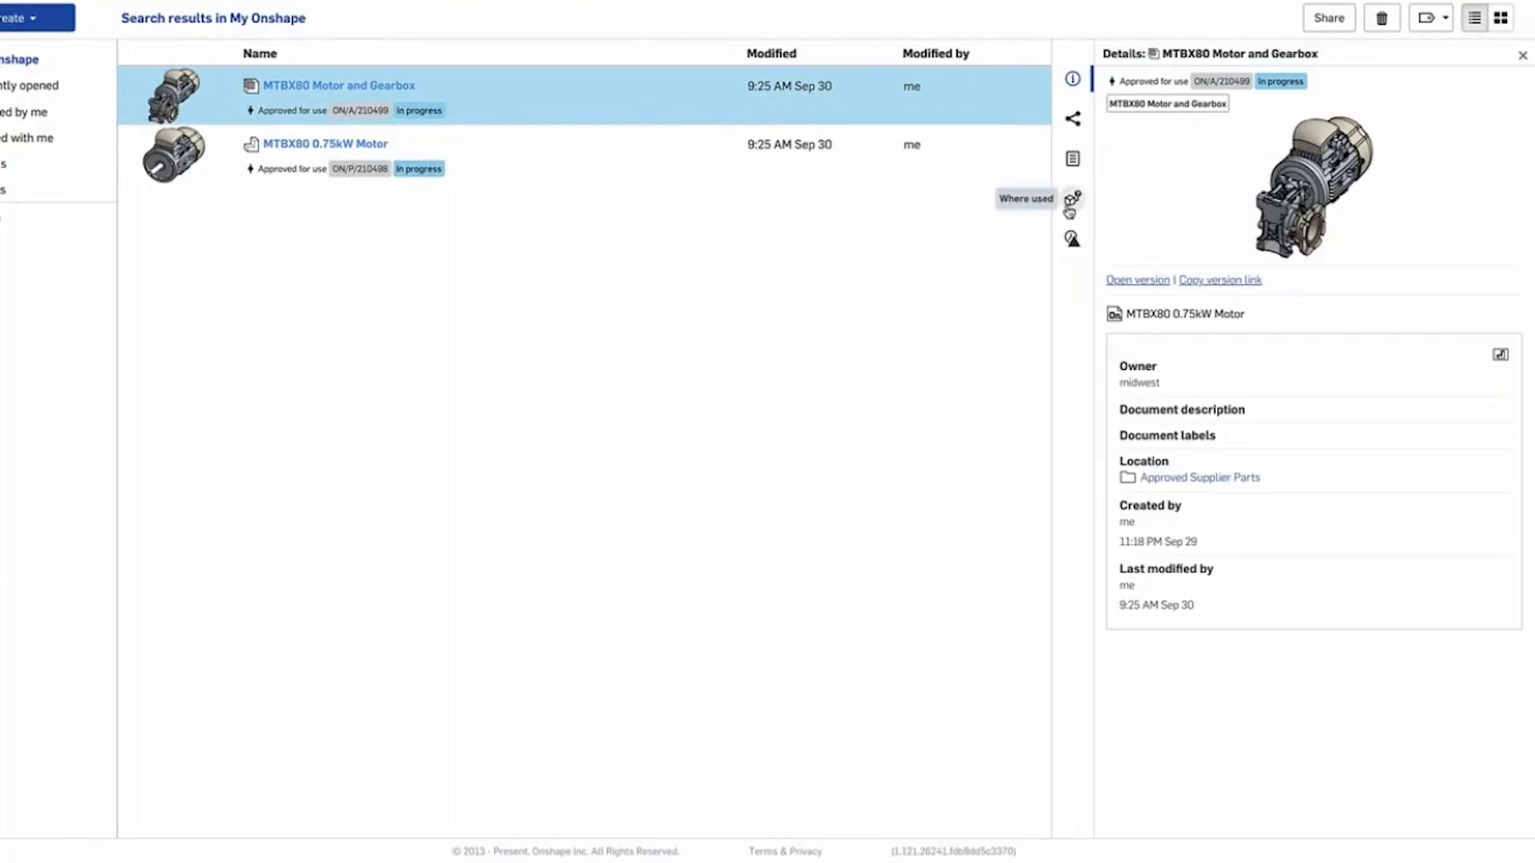
pyautogui.click(1071, 202)
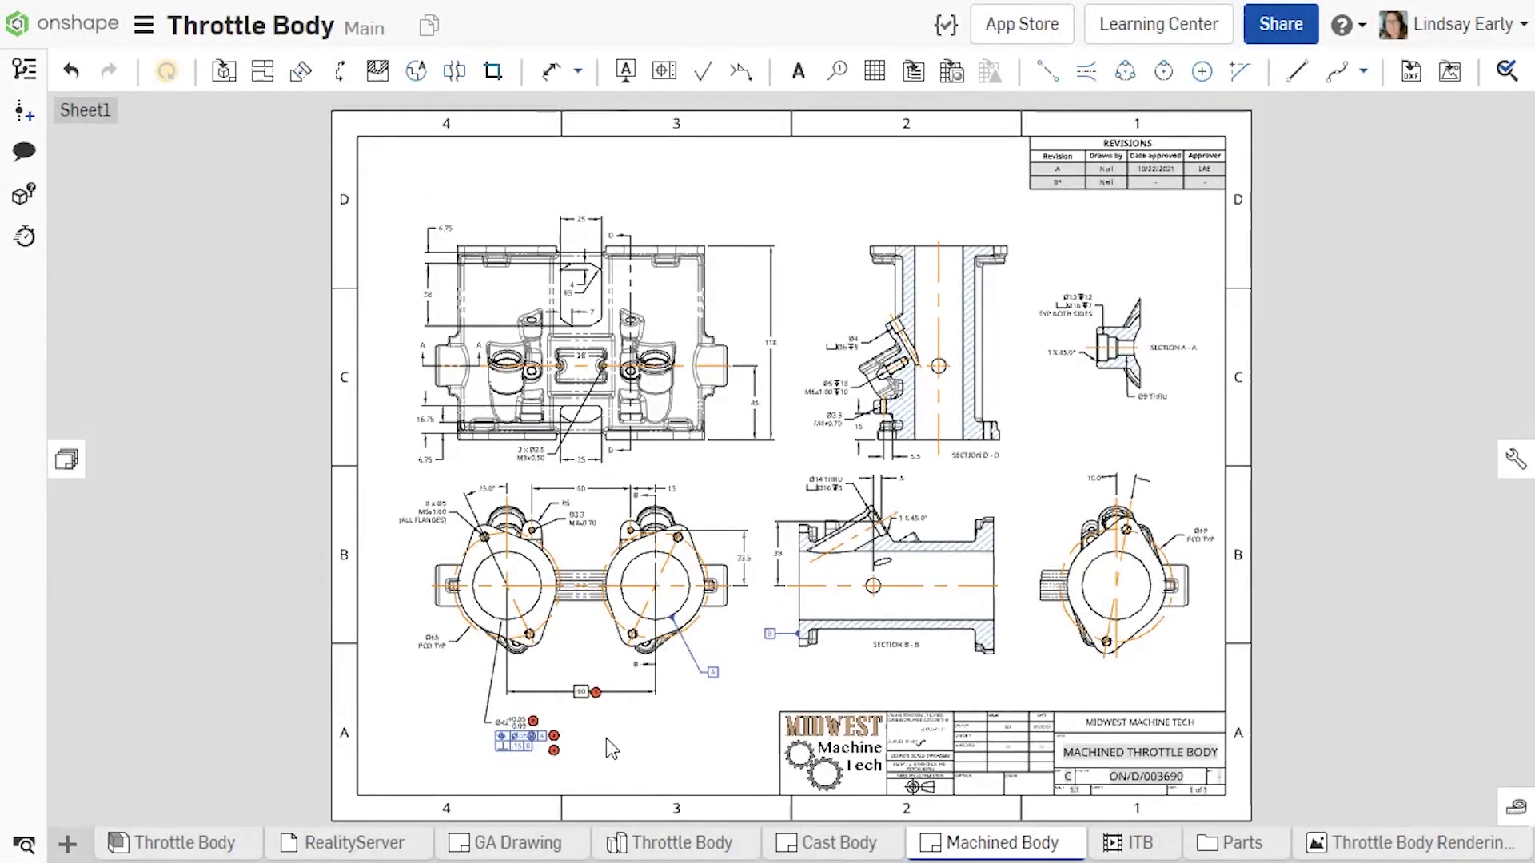
# Zoom in on the Machined Body drawing's balloons and start the Inspection item tool at item 5
pyautogui.scroll(3, 606, 747)
pyautogui.scroll(3, 607, 746)
pyautogui.scroll(2, 608, 746)
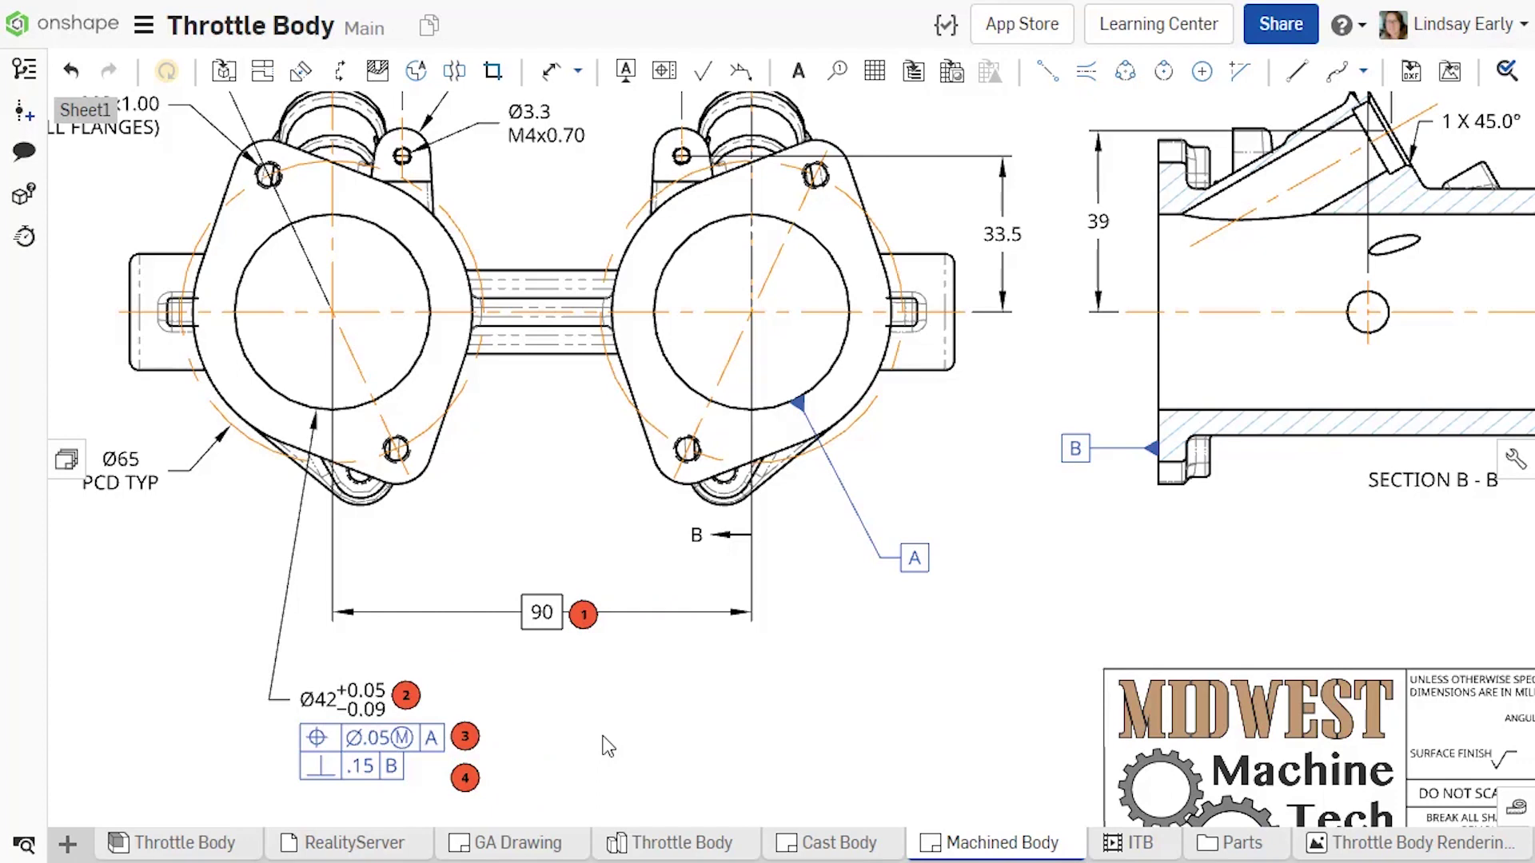
pyautogui.click(1508, 72)
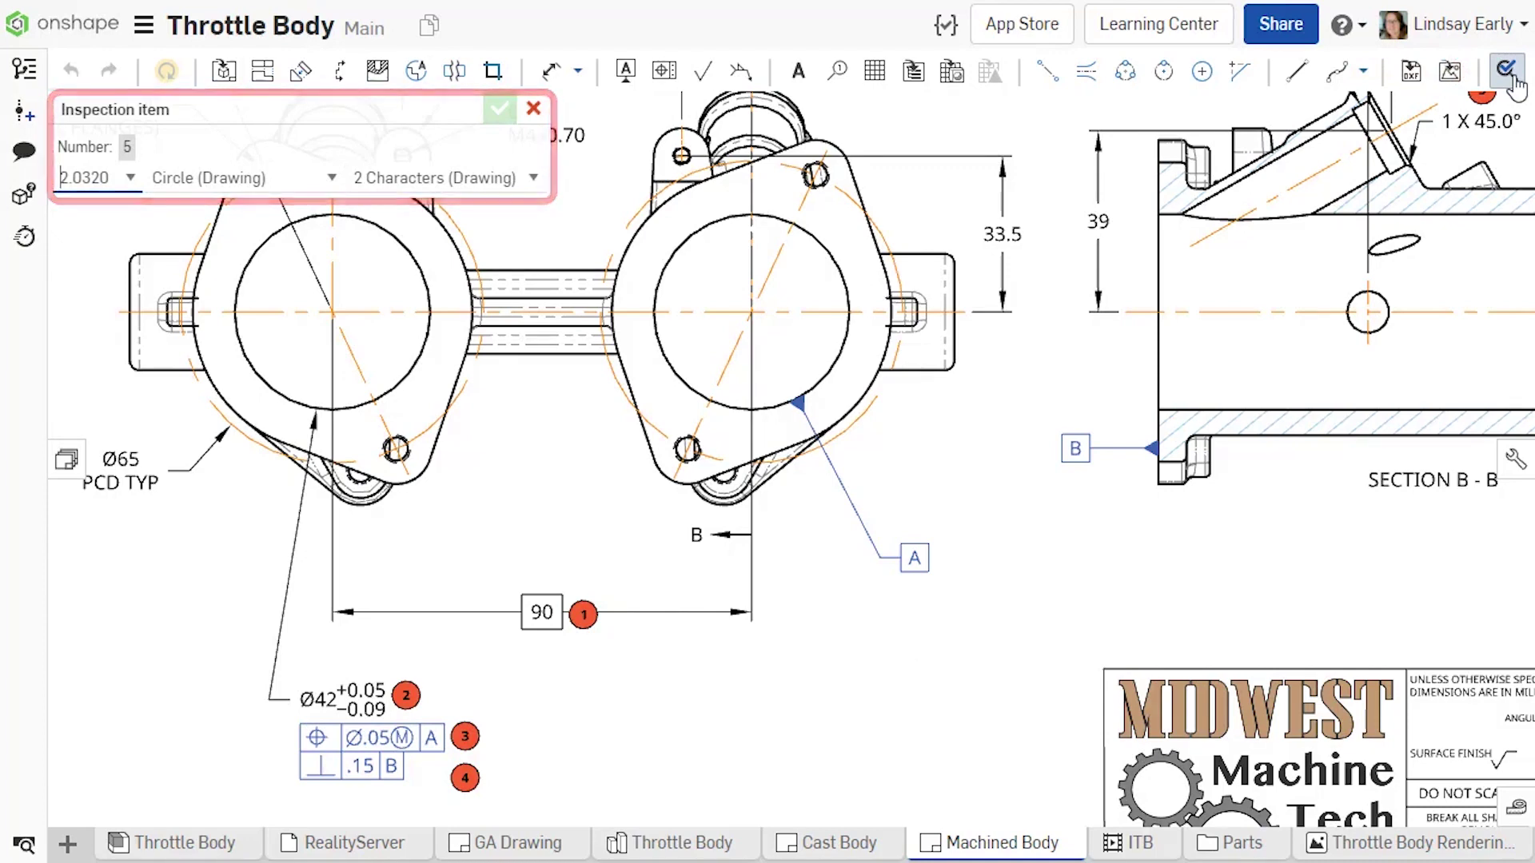
# Balloon the Ø16 ↓7, TYP BOTH SIDES, 1 X 45.0°, Ø4 and Ø6 ↓8 callouts, then lower the chamfer note
pyautogui.press('f')
pyautogui.scroll(4, 1004, 336)
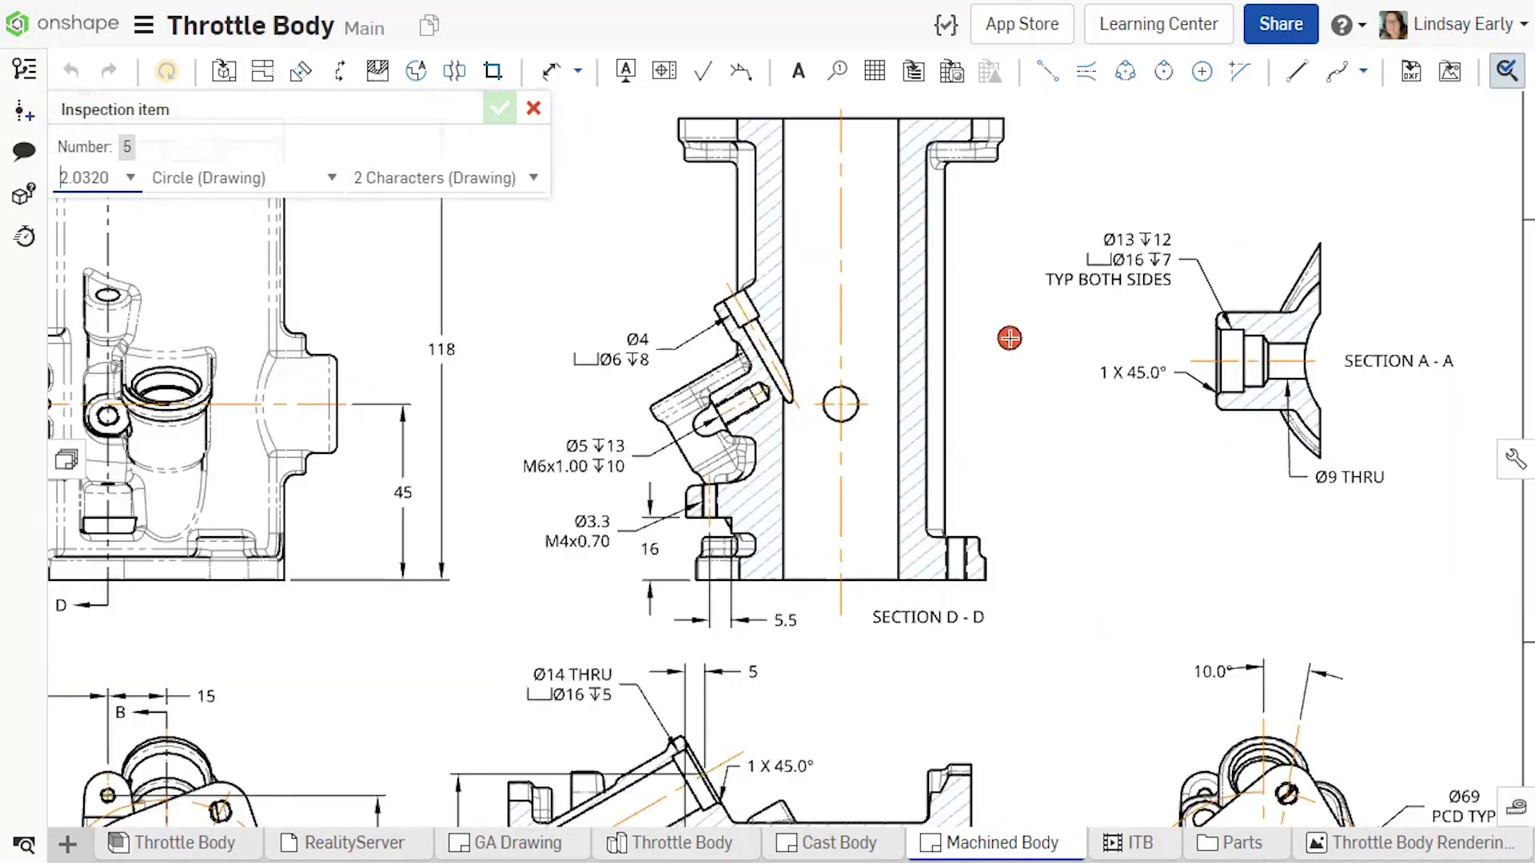
pyautogui.click(1107, 239)
pyautogui.click(1055, 279)
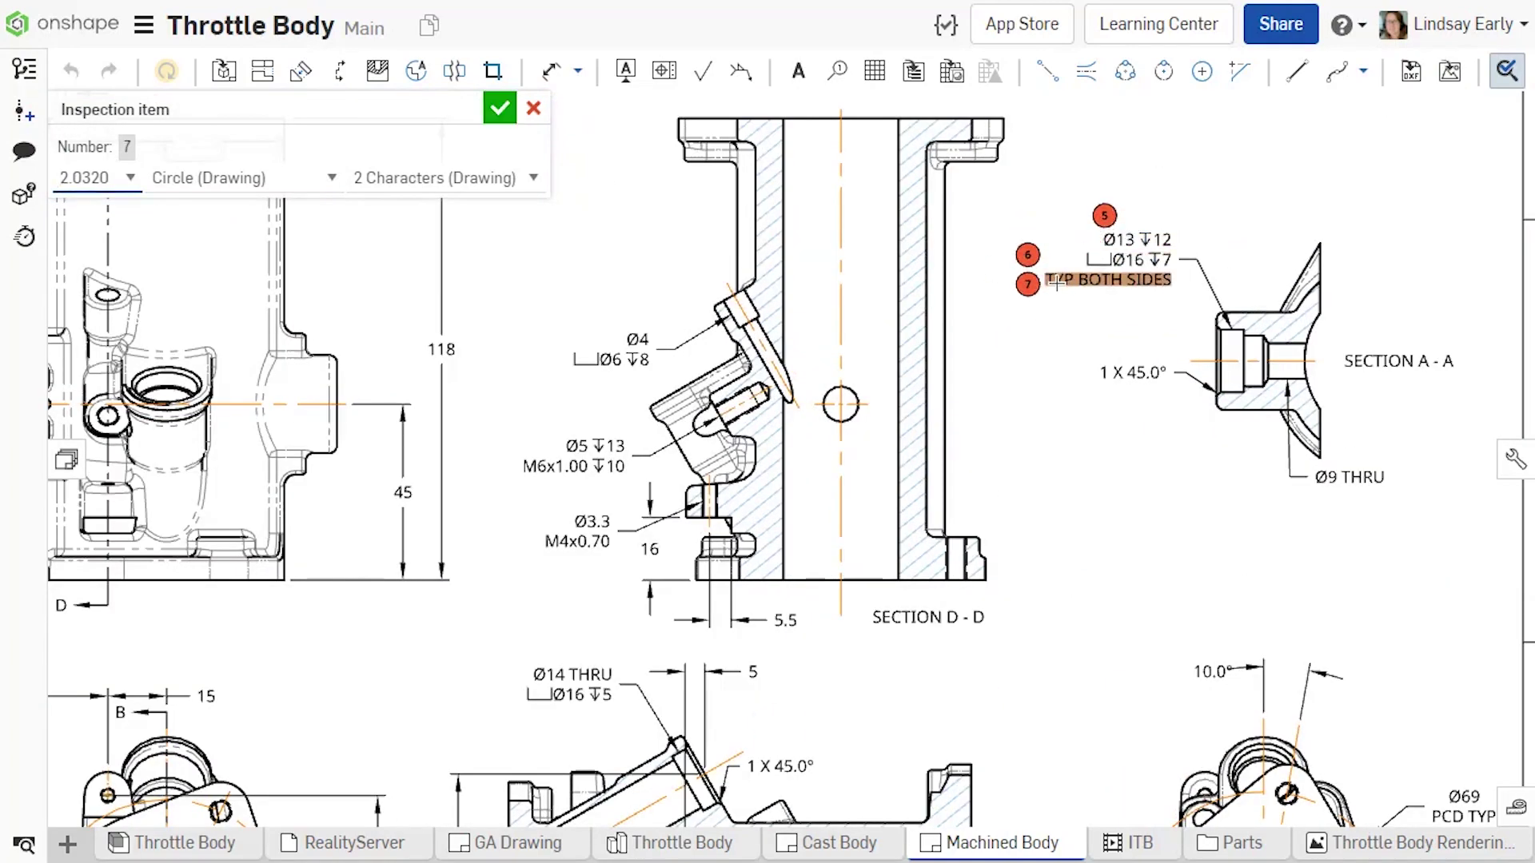
pyautogui.click(1107, 372)
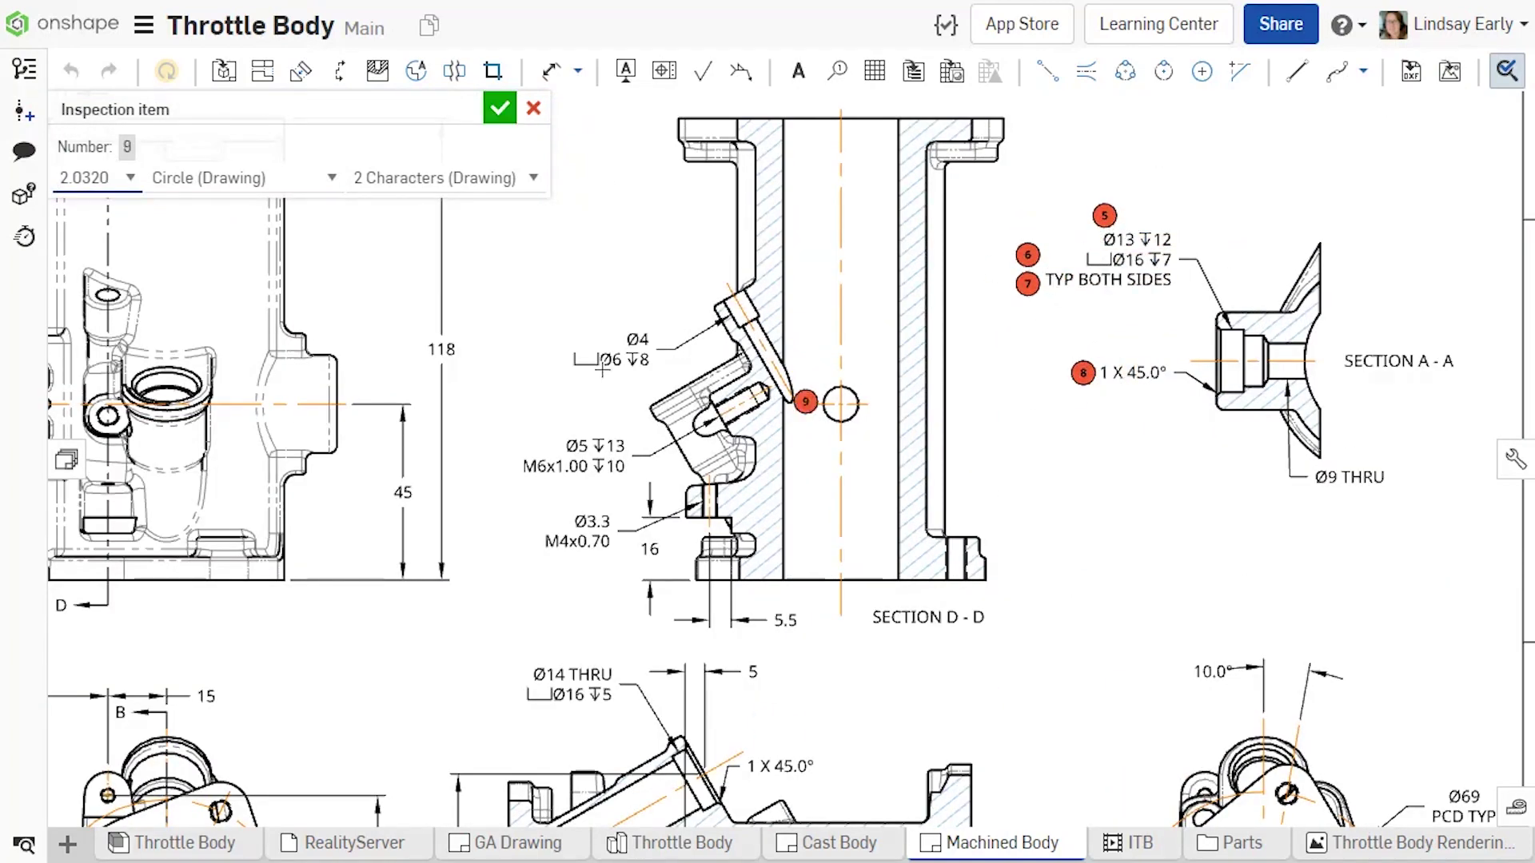
pyautogui.click(617, 340)
pyautogui.click(603, 361)
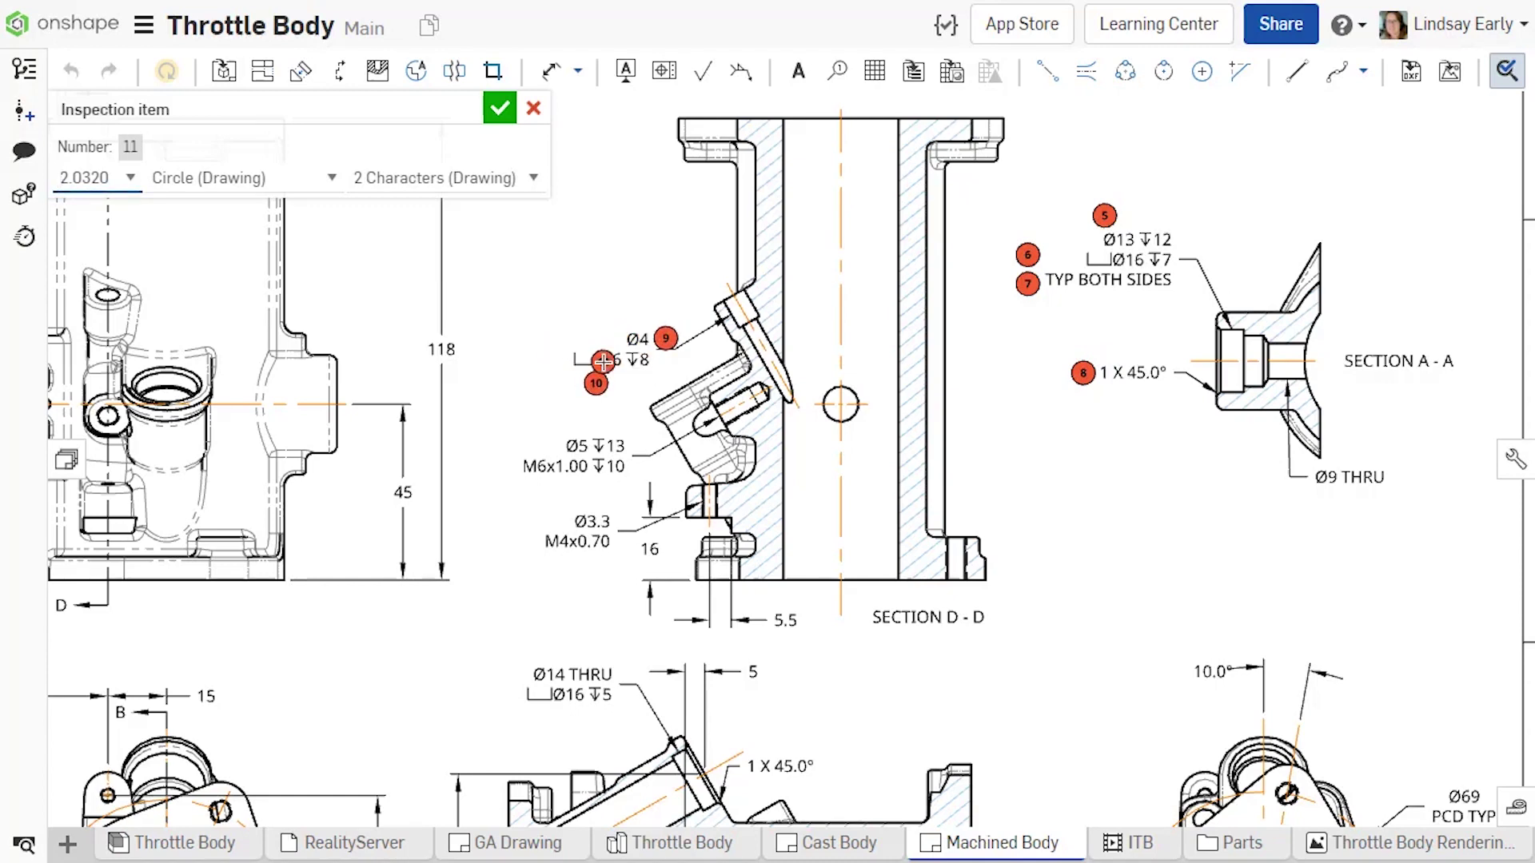
pyautogui.press('Return')
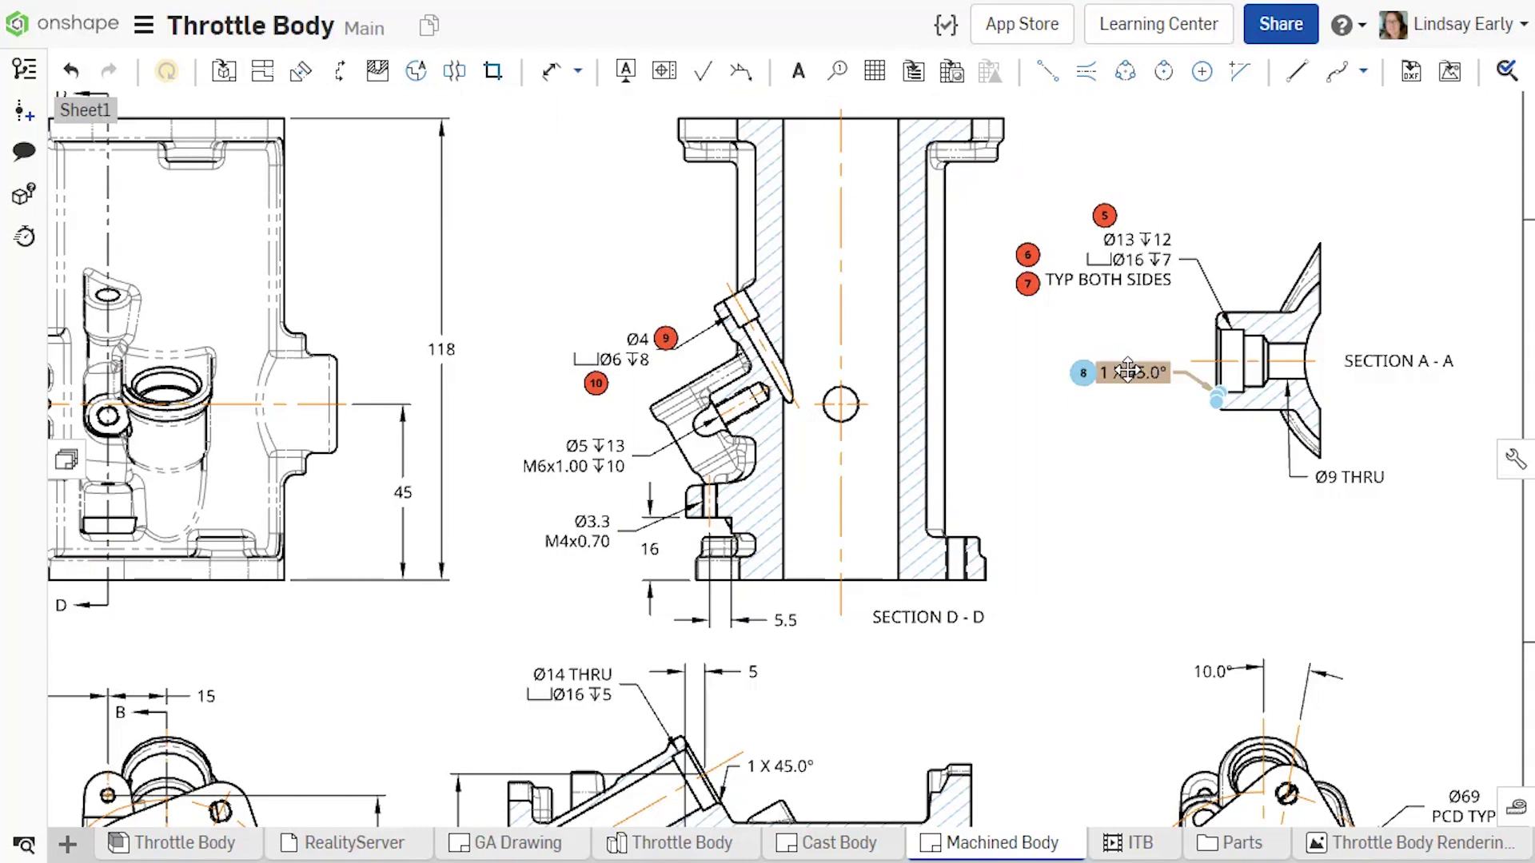
pyautogui.moveTo(1101, 369); pyautogui.dragTo(1108, 441)
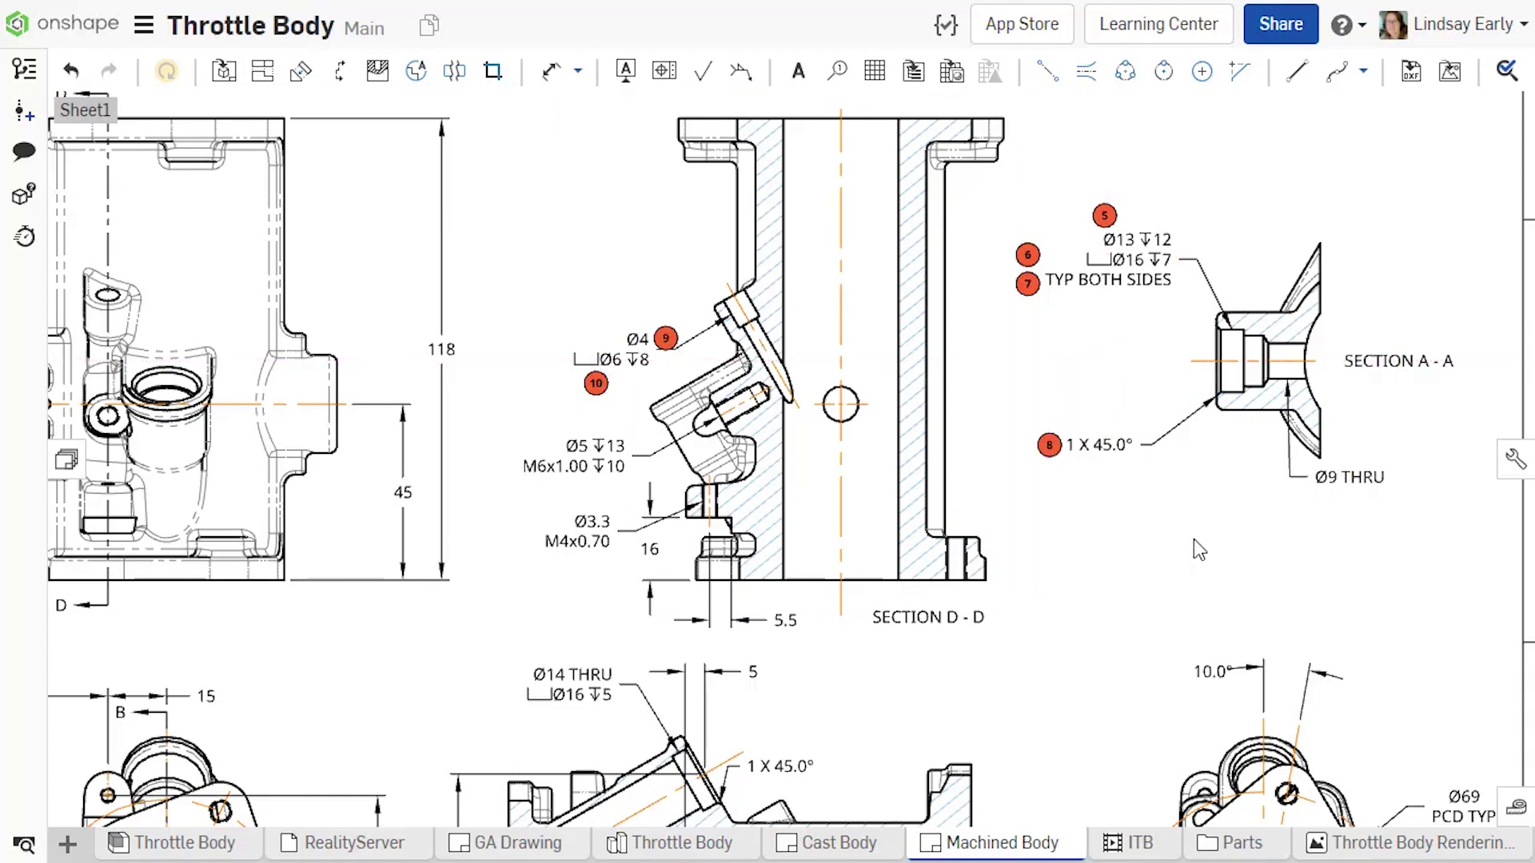
# Change inspection item 8's balloon shape to Flag
pyautogui.rightClick(1048, 452)
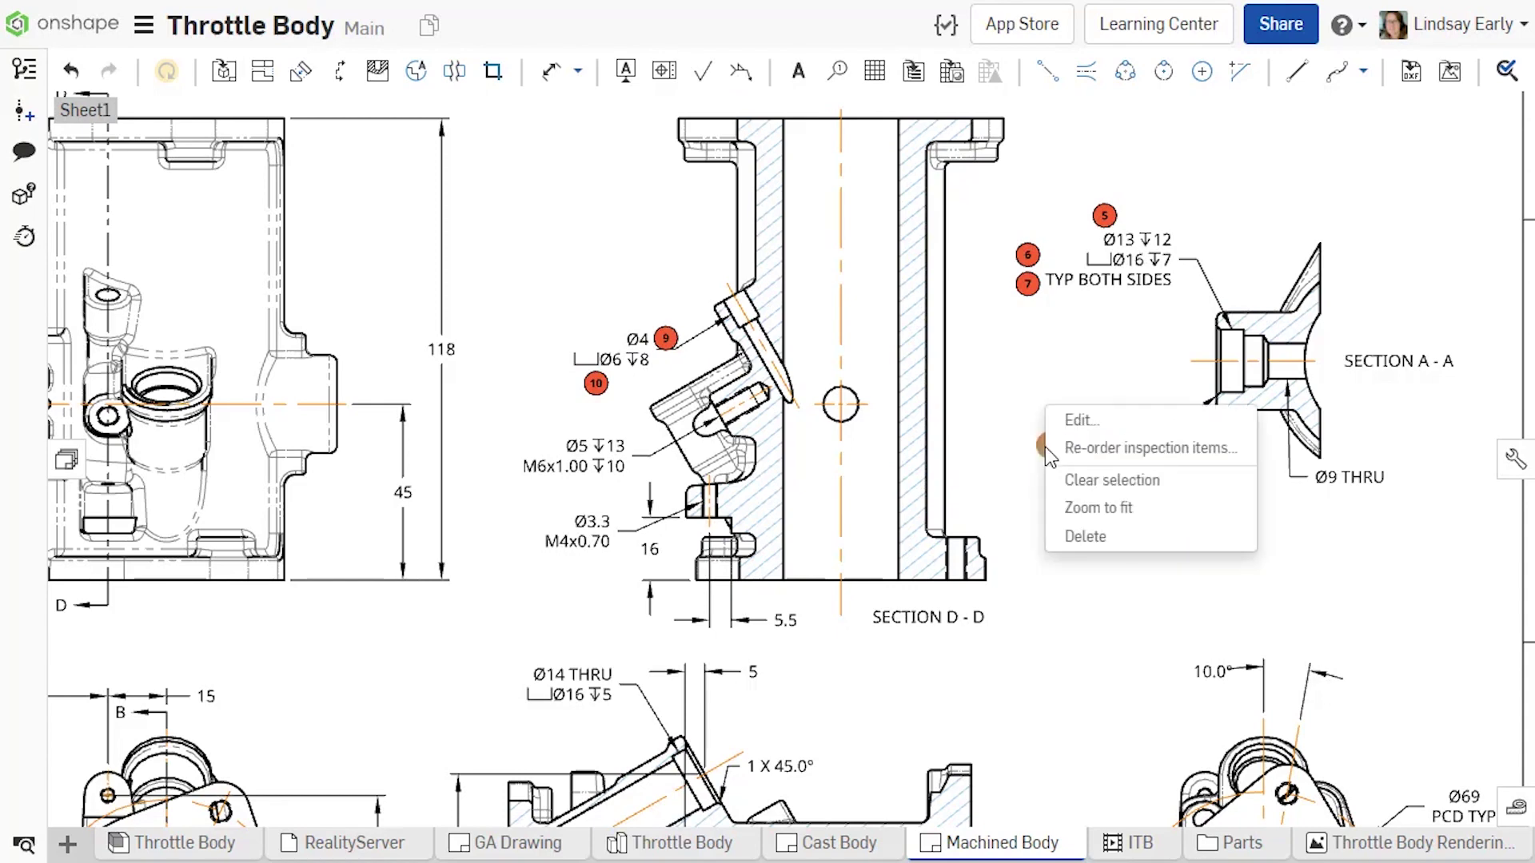
pyautogui.click(1069, 420)
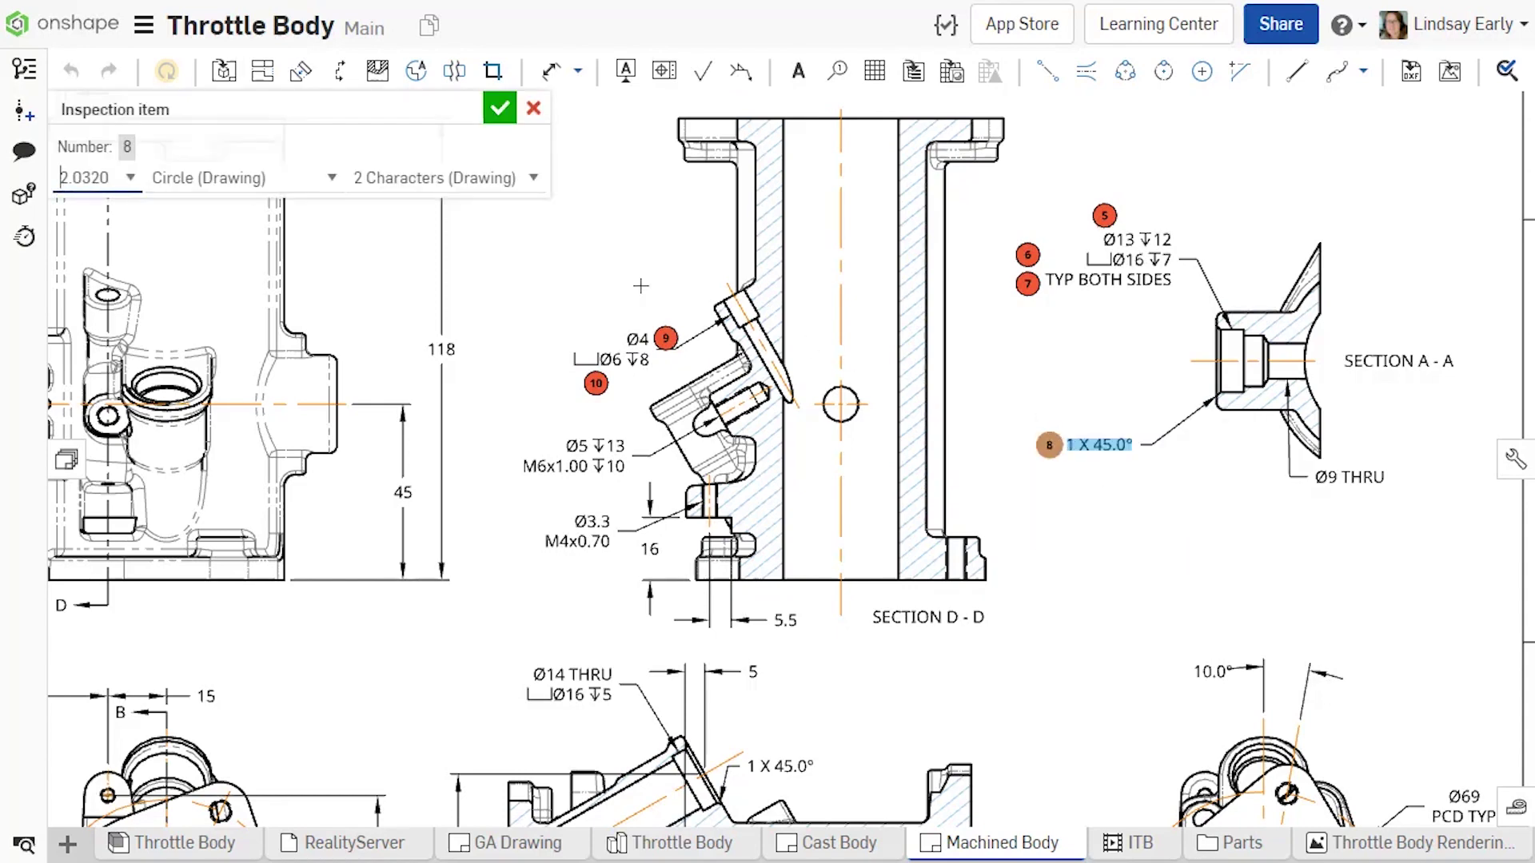
pyautogui.click(341, 187)
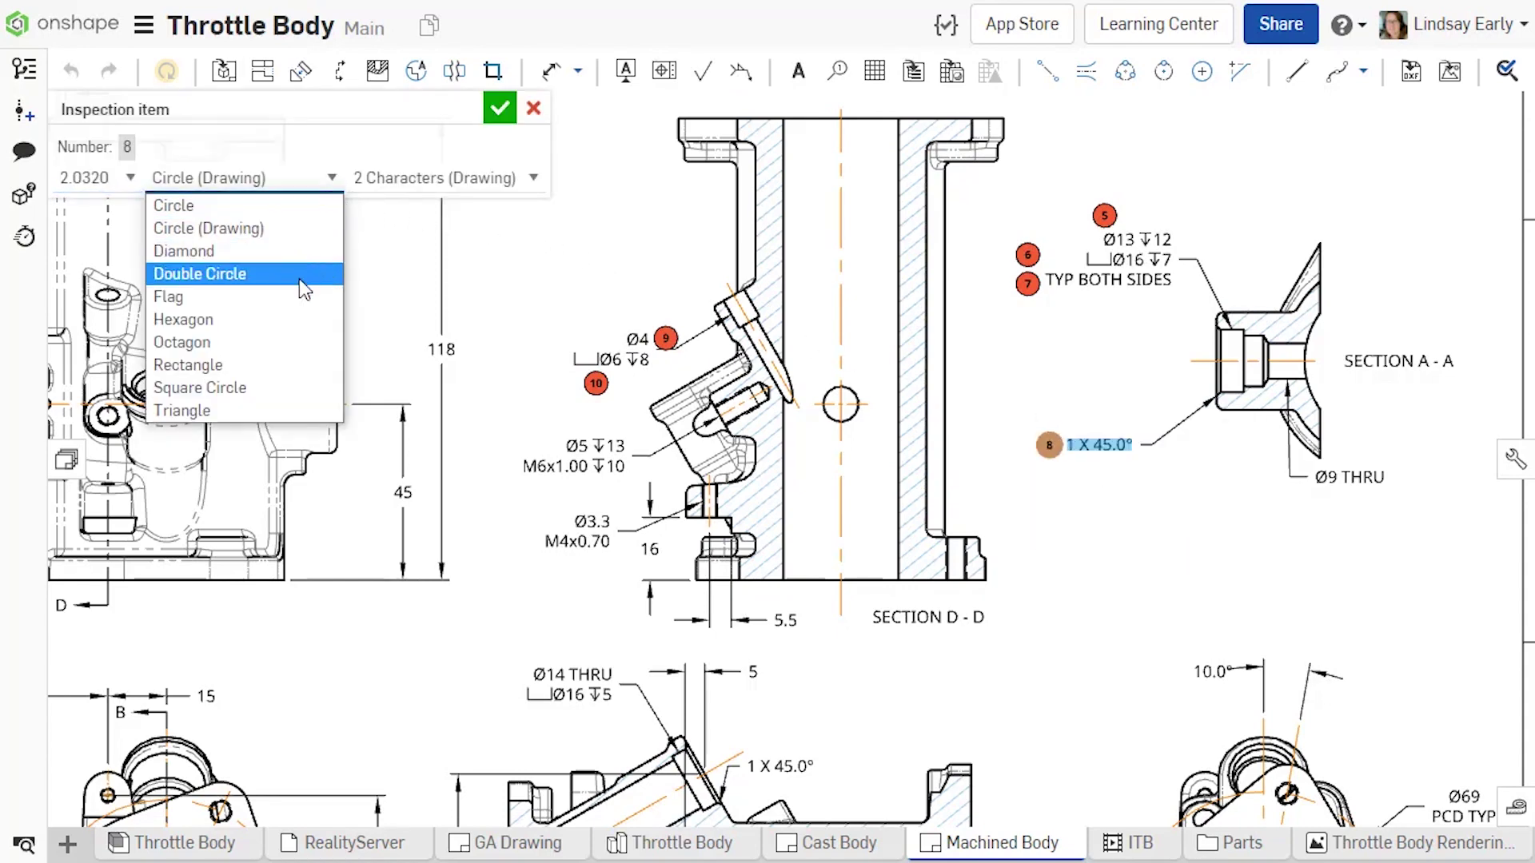
pyautogui.click(294, 296)
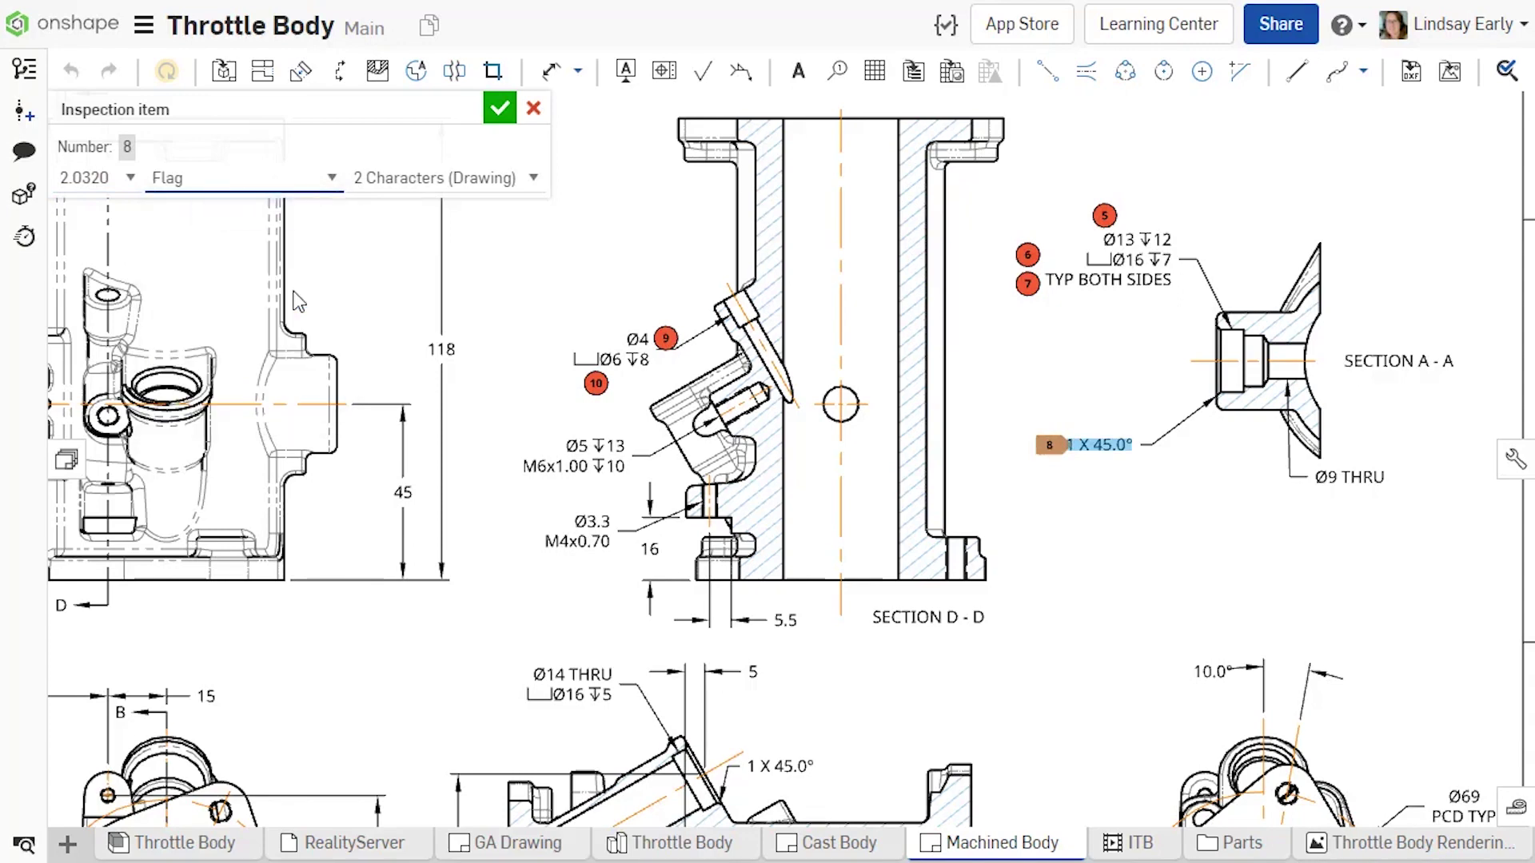
pyautogui.click(500, 108)
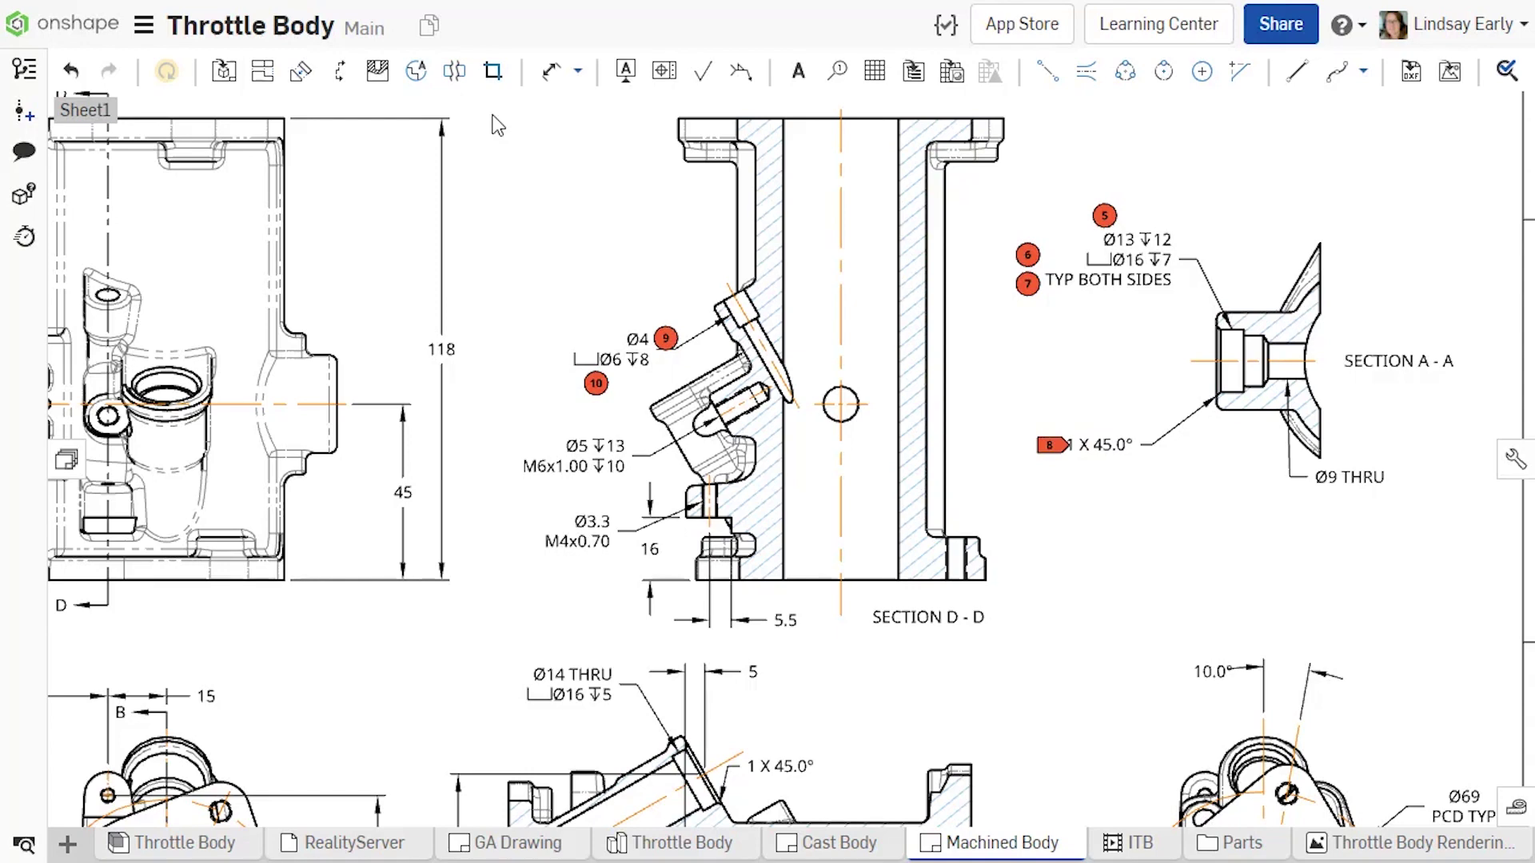
# Review the inspection item defaults in Drawing properties, then close them
pyautogui.click(1513, 459)
pyautogui.click(1433, 164)
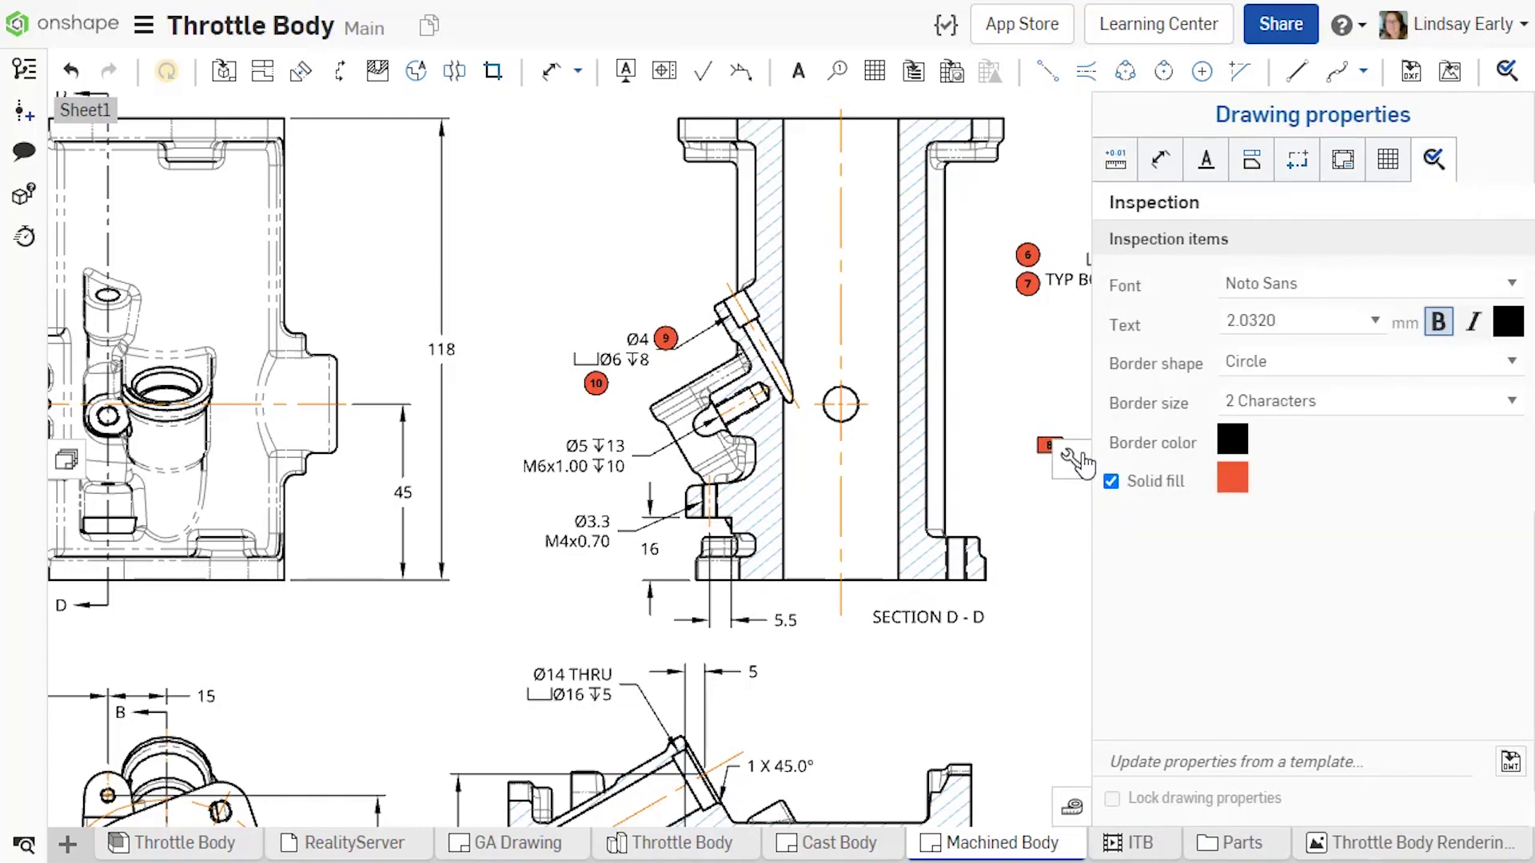
pyautogui.click(1049, 448)
pyautogui.rightClick(1047, 452)
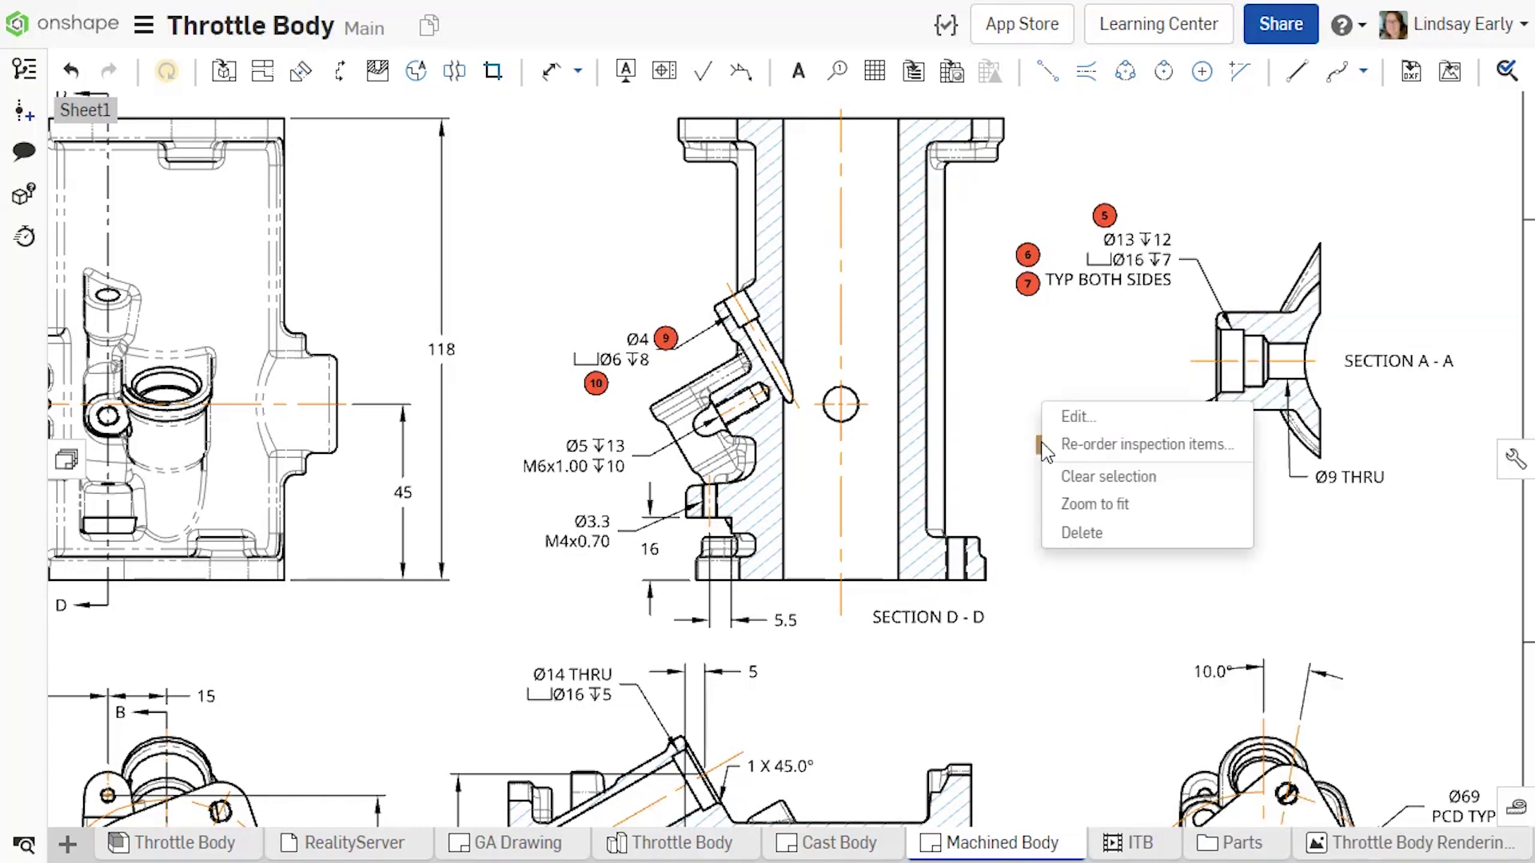
# Start re-ordering the inspection items and scroll to locate the callouts
pyautogui.click(1079, 440)
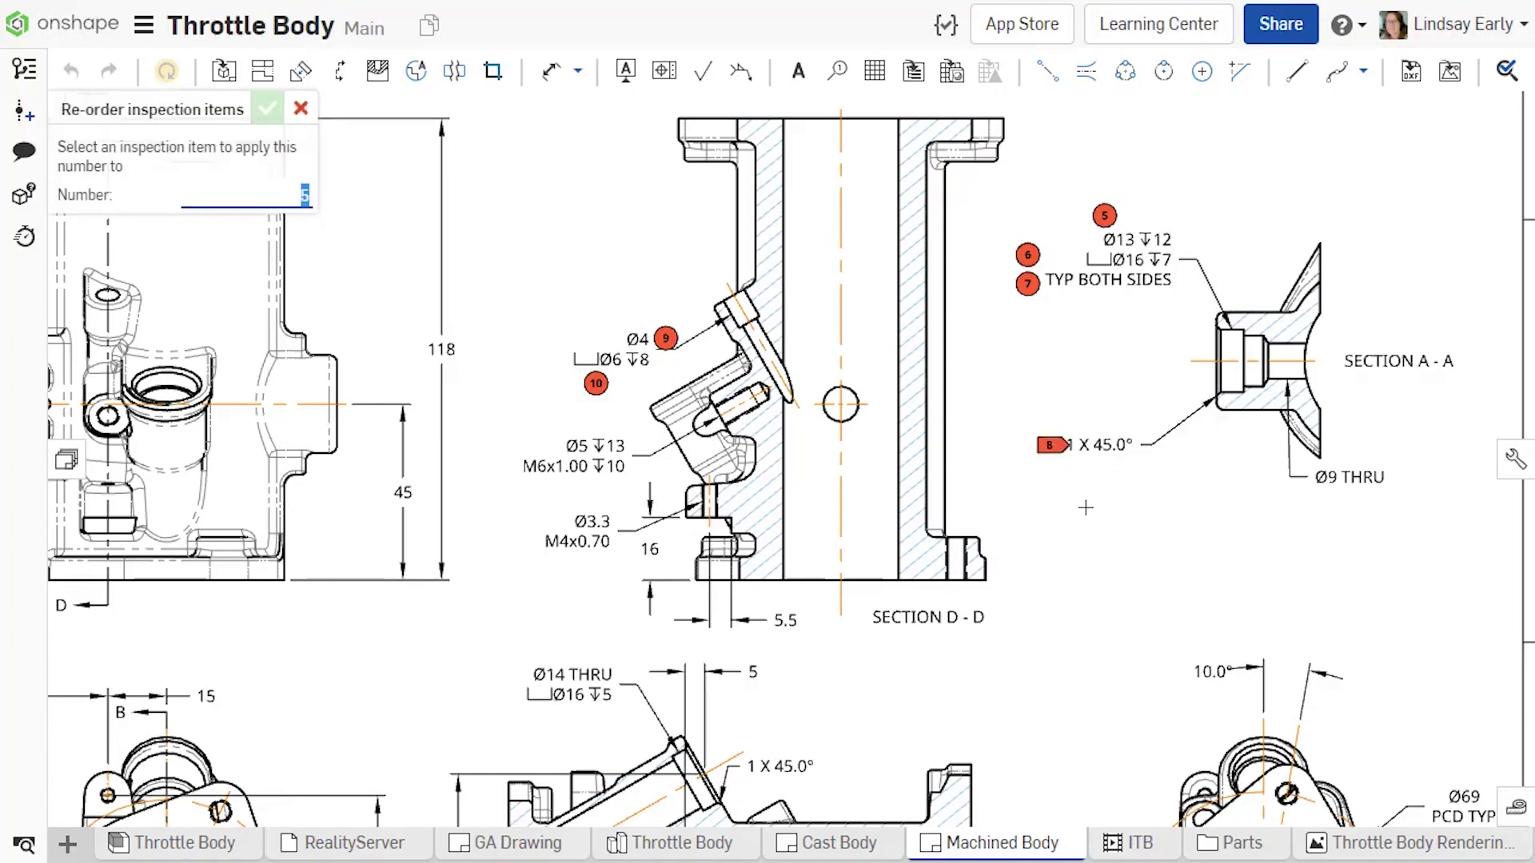
pyautogui.scroll(-5, 1087, 456)
pyautogui.scroll(3, 795, 748)
pyautogui.scroll(3, 733, 758)
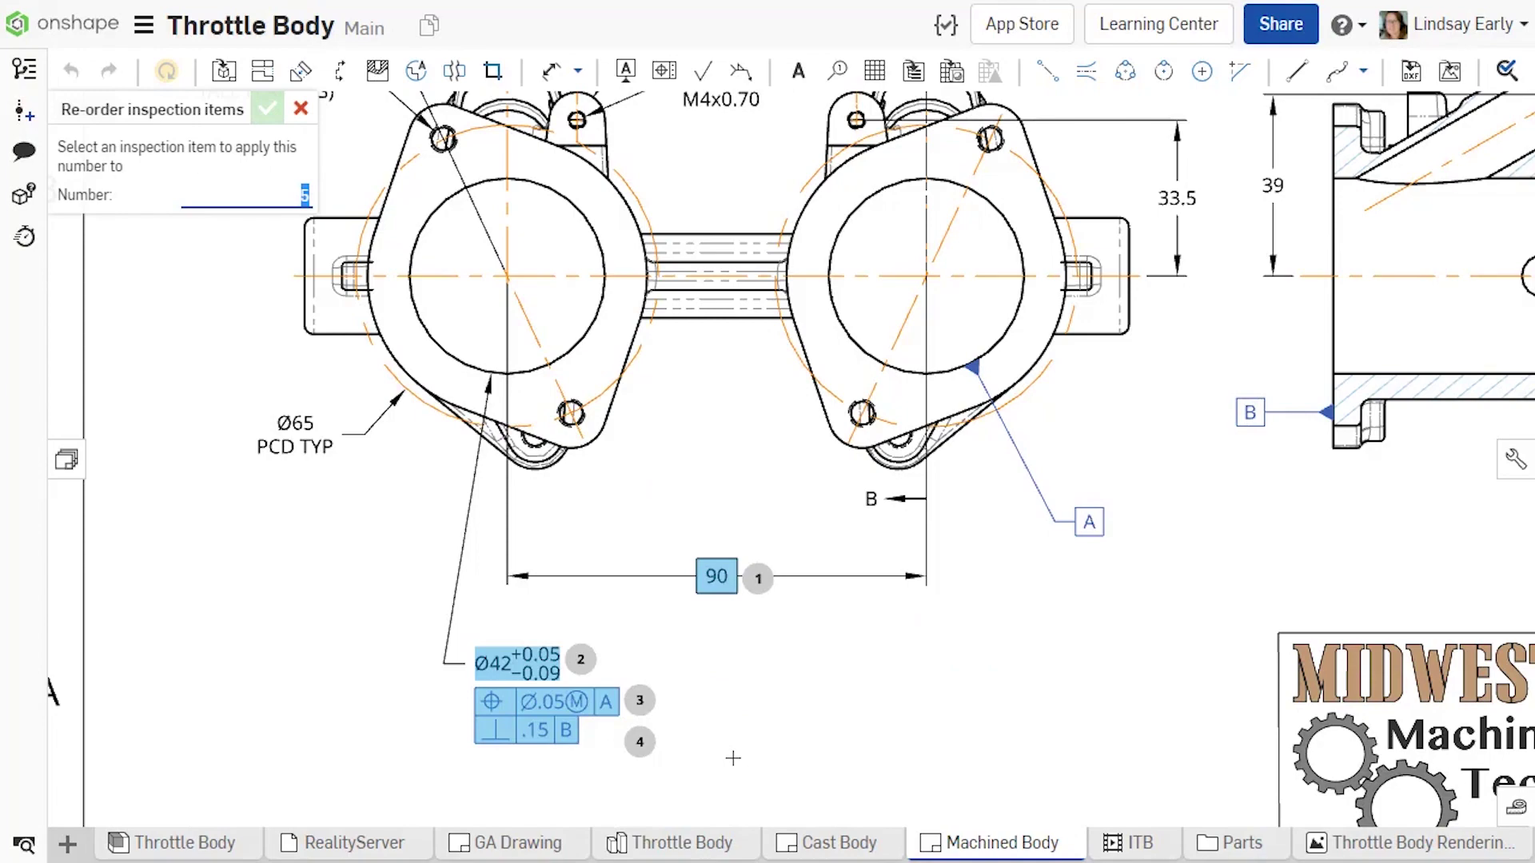
pyautogui.scroll(-2, 733, 758)
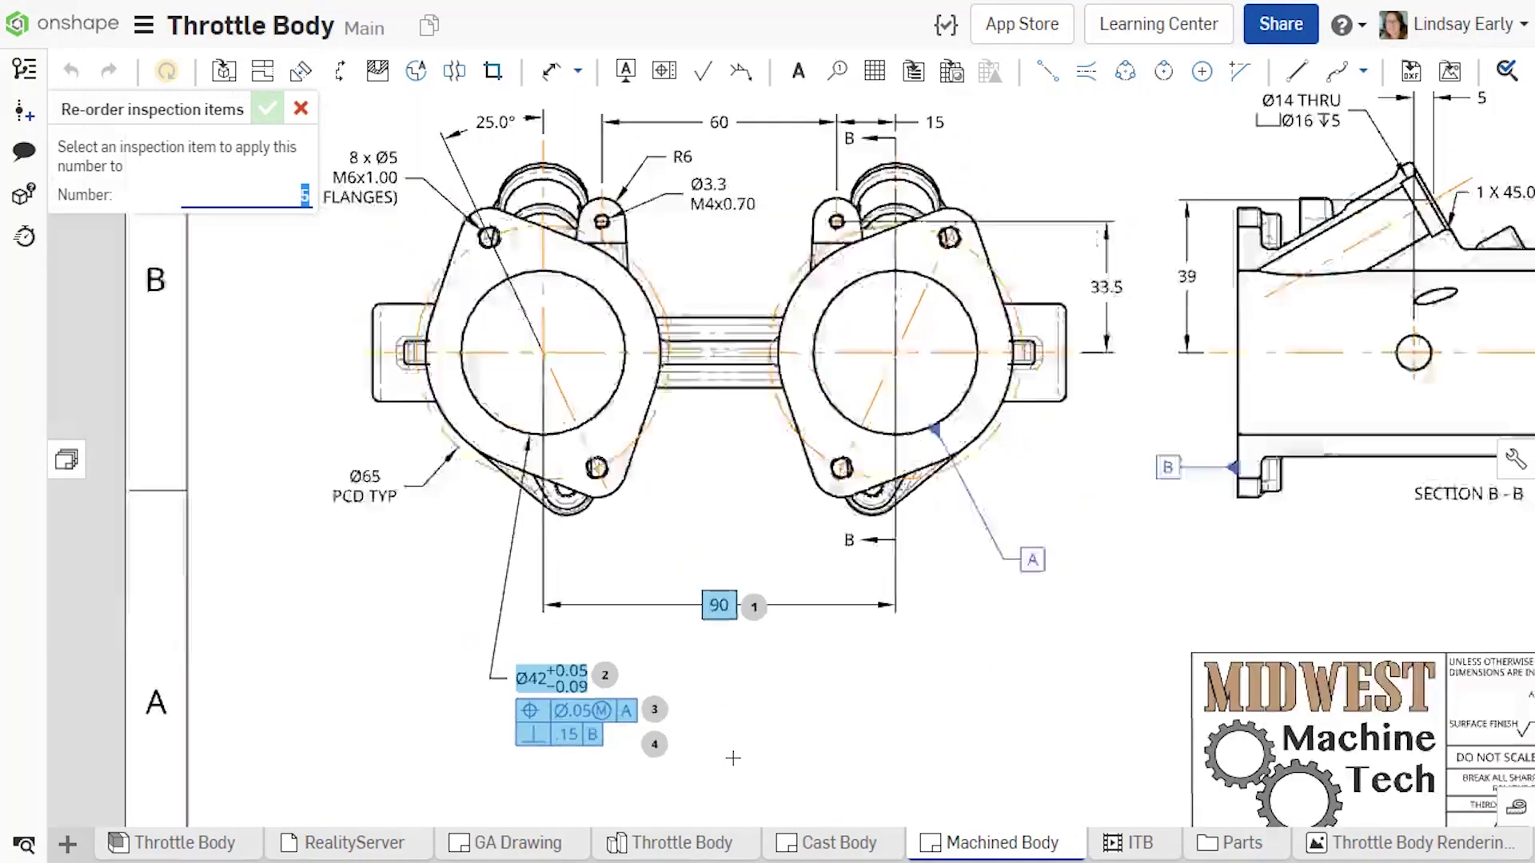
pyautogui.scroll(-3, 733, 758)
pyautogui.scroll(5, 1144, 325)
pyautogui.scroll(2, 1144, 326)
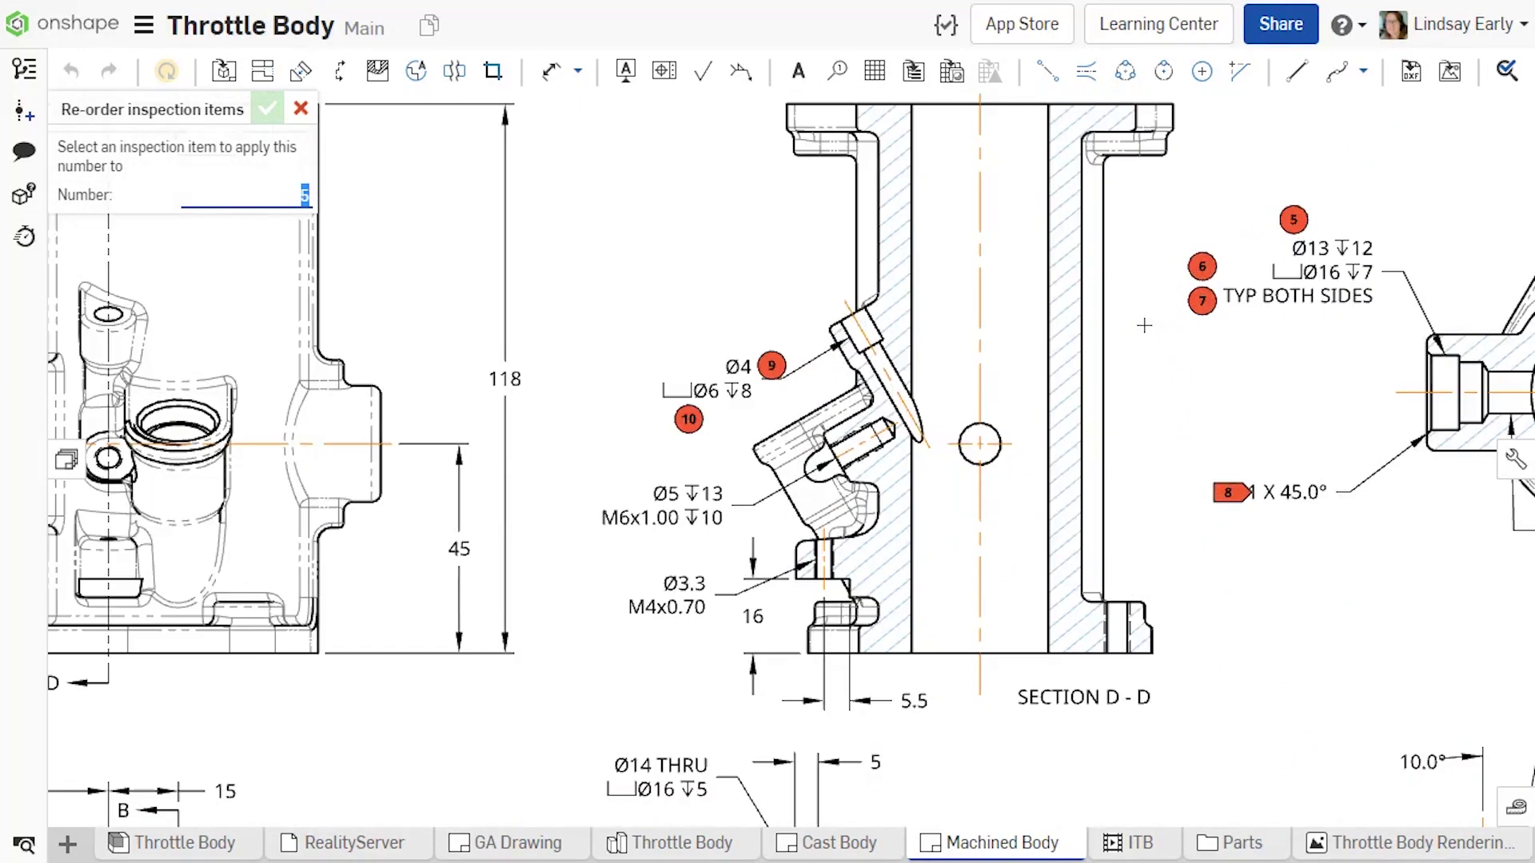
# Renumber Ø4, Ø6 ↓8, Ø13, Ø16 ↓7 and TYP BOTH SIDES as items 5–9, then begin exporting the Machined Body drawing
pyautogui.click(771, 365)
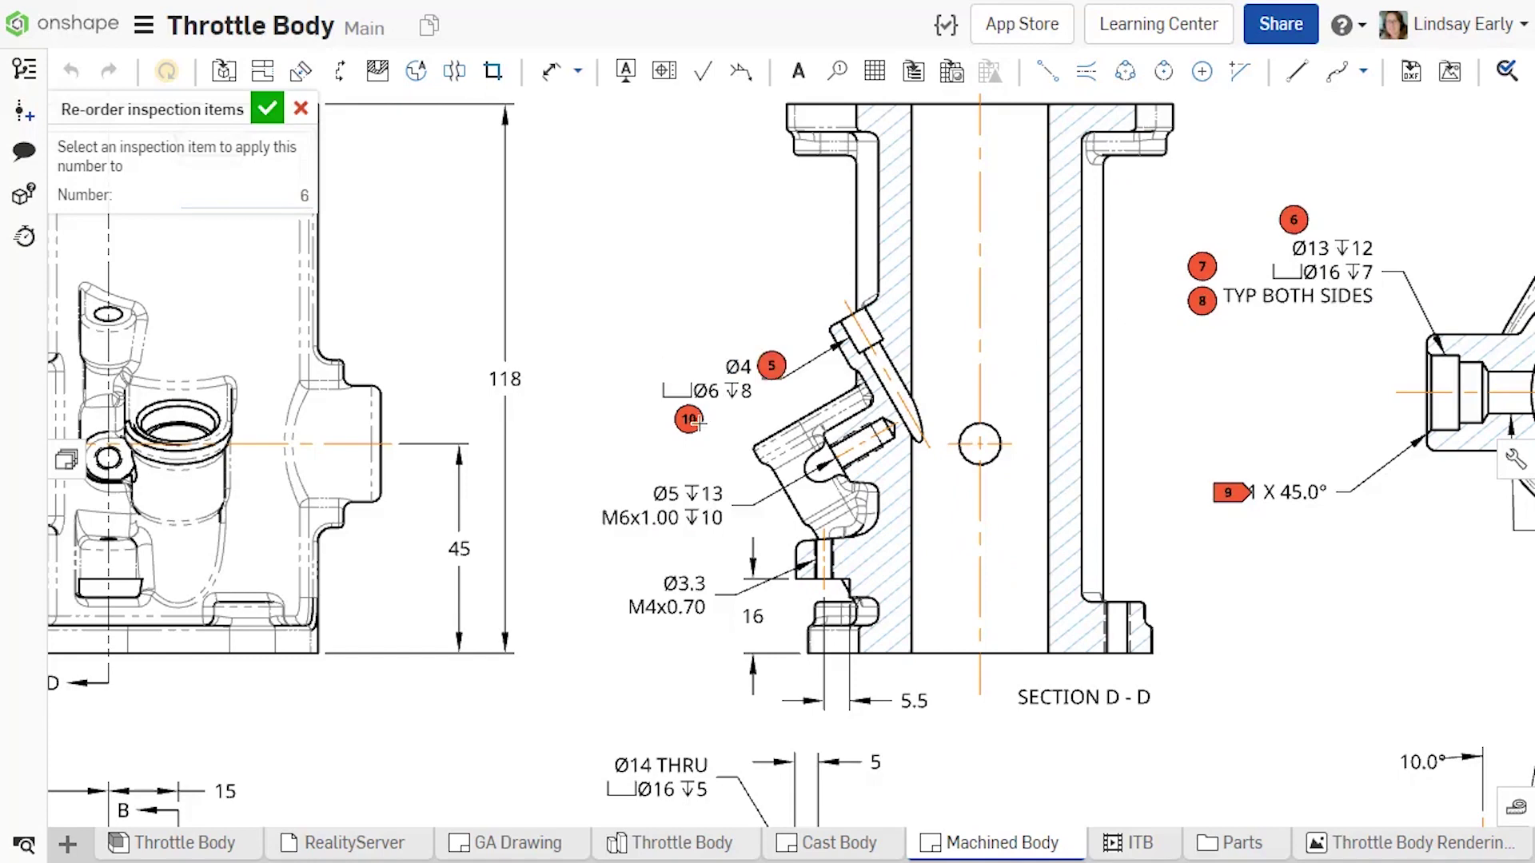
pyautogui.click(689, 419)
pyautogui.click(1293, 219)
pyautogui.click(1202, 266)
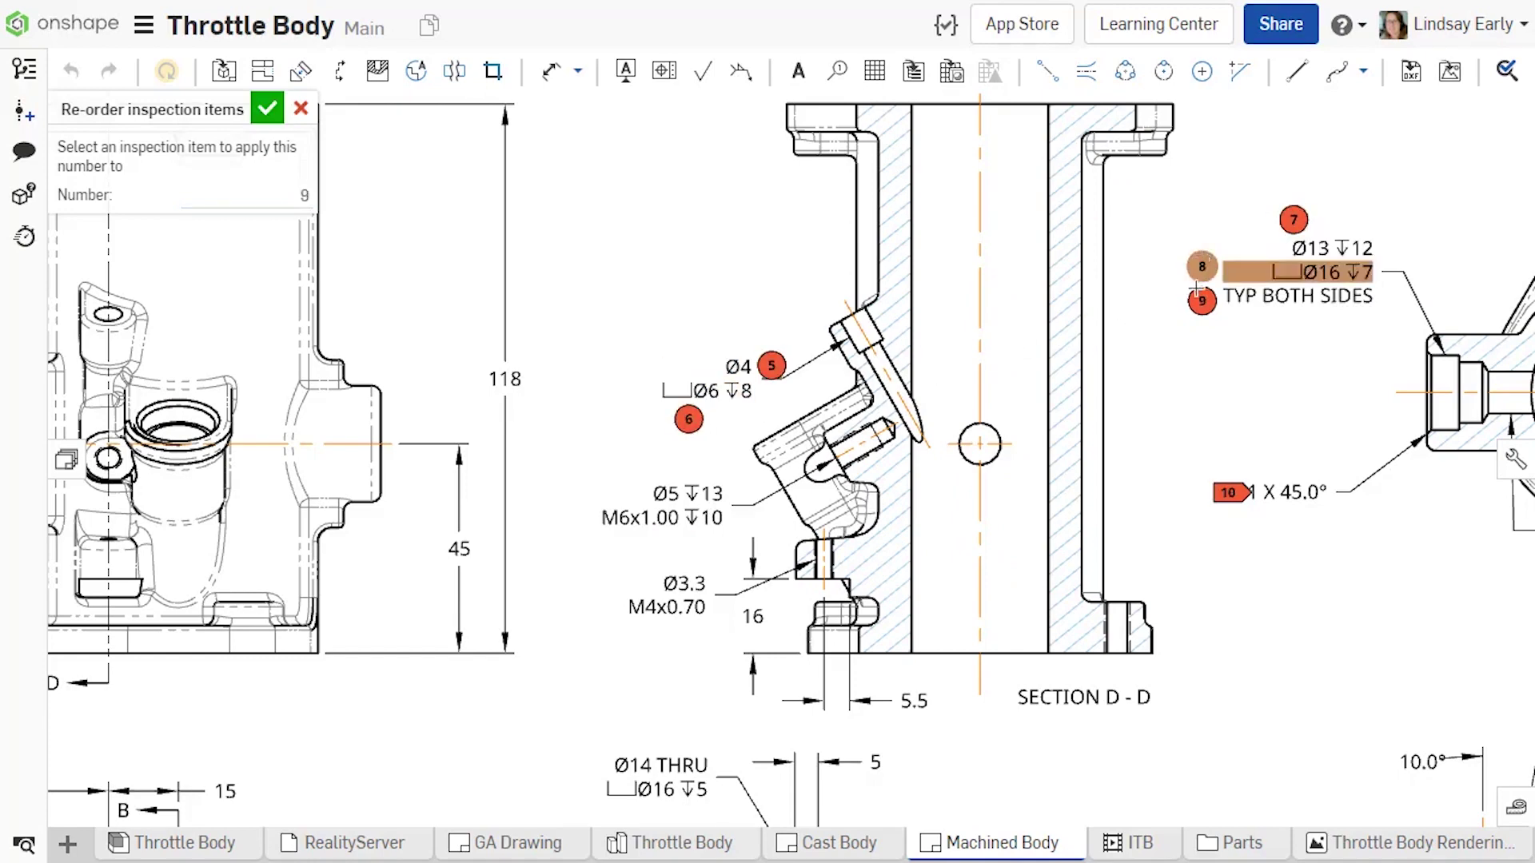
pyautogui.click(1202, 299)
pyautogui.click(272, 116)
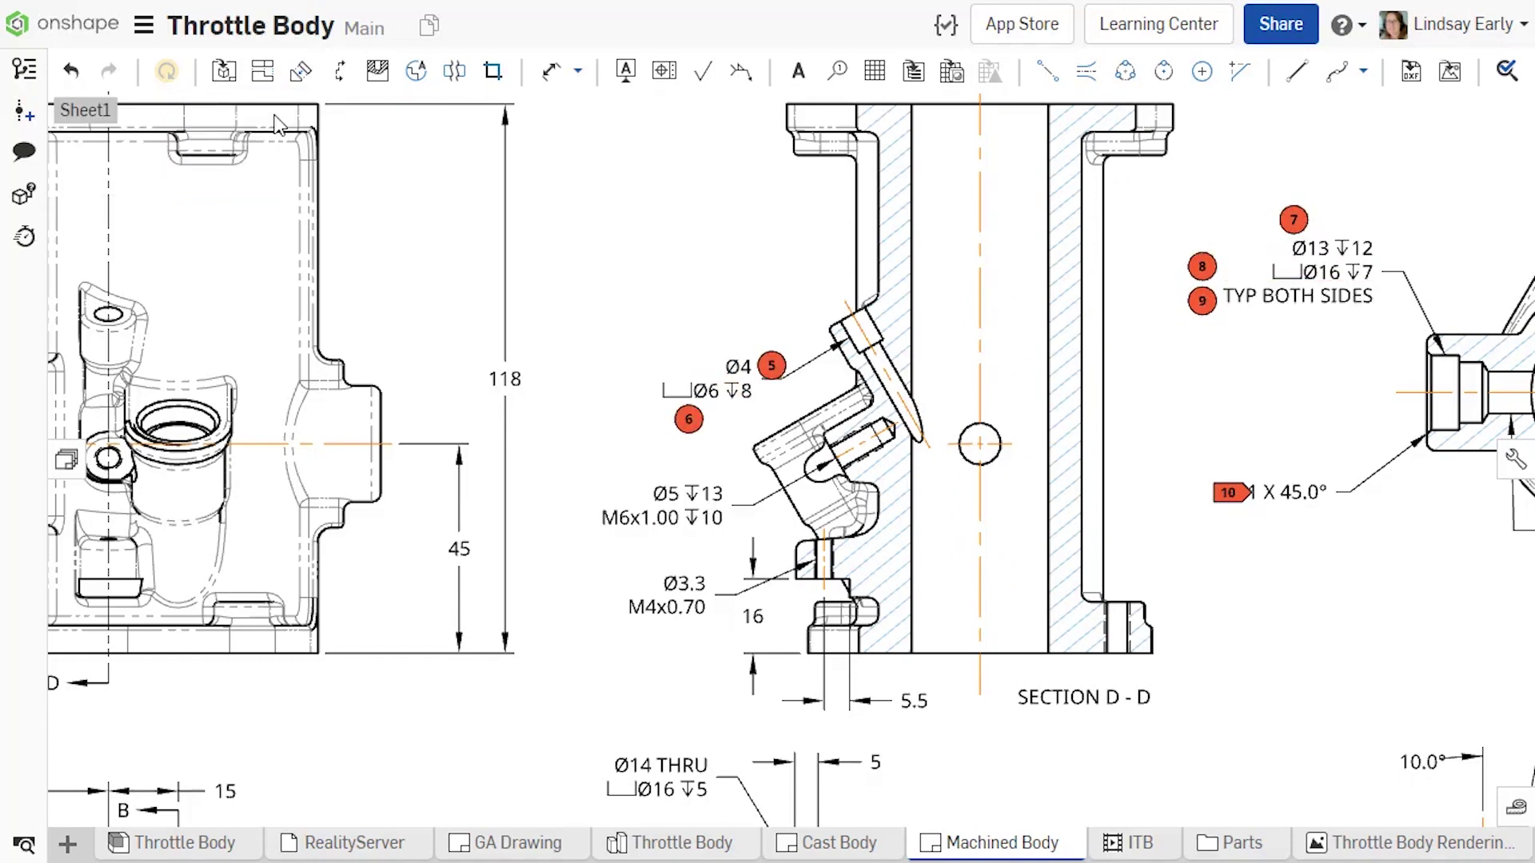
pyautogui.rightClick(989, 844)
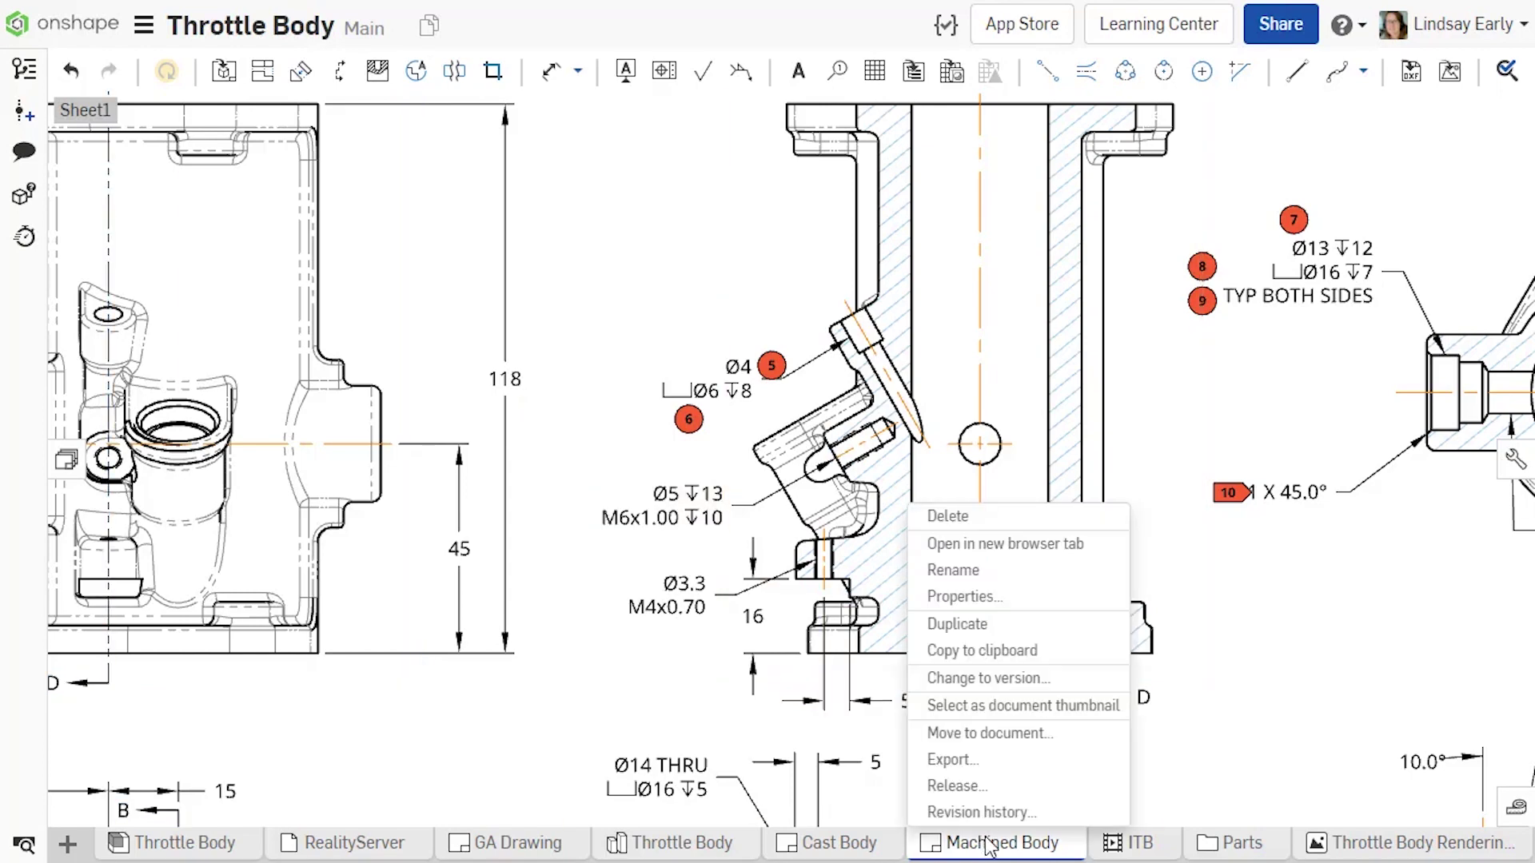
pyautogui.click(951, 763)
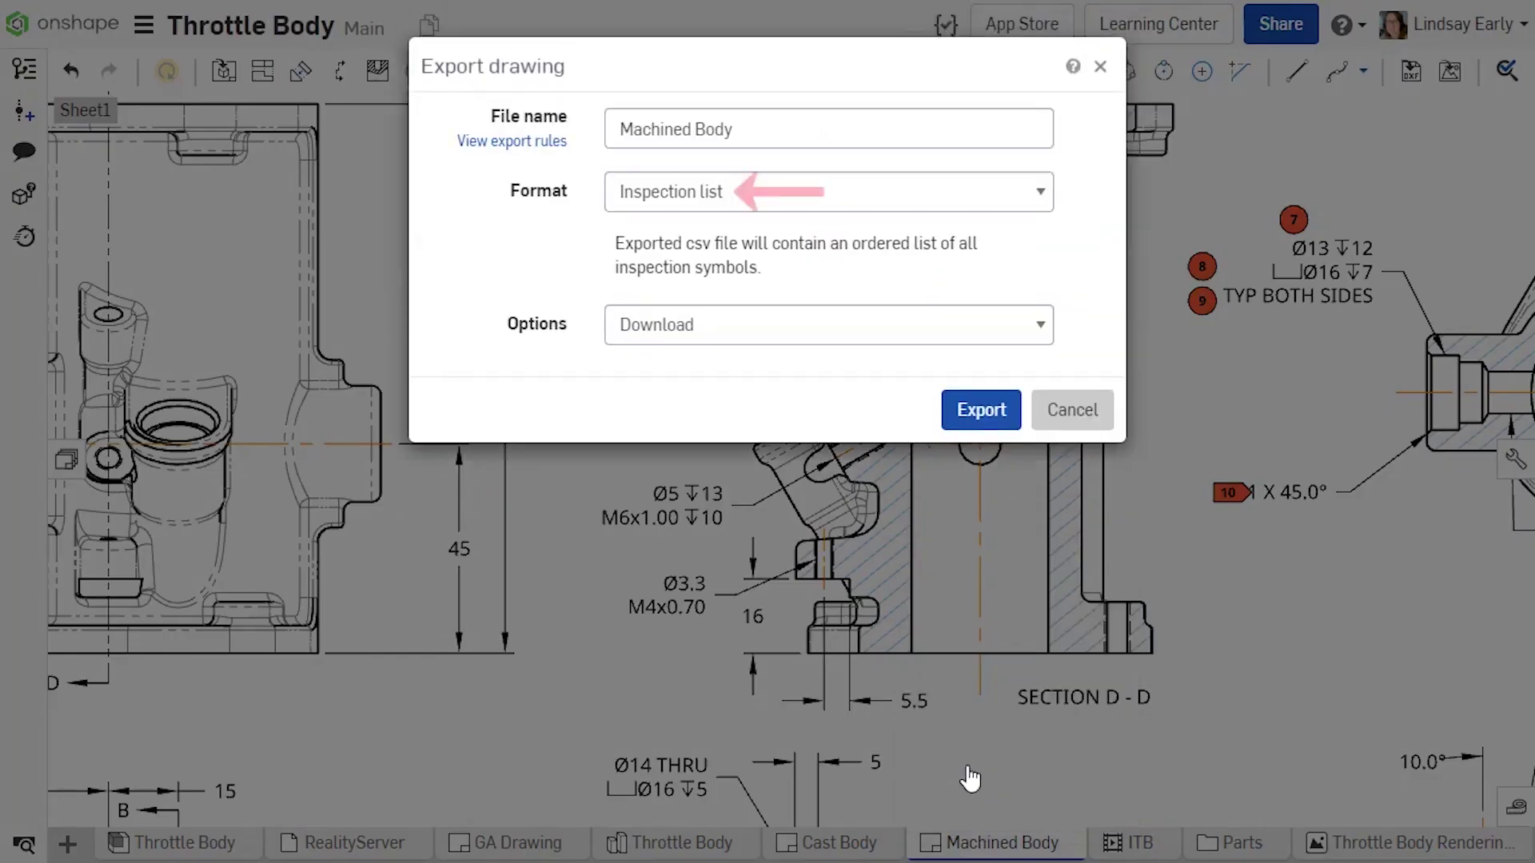
pyautogui.click(979, 422)
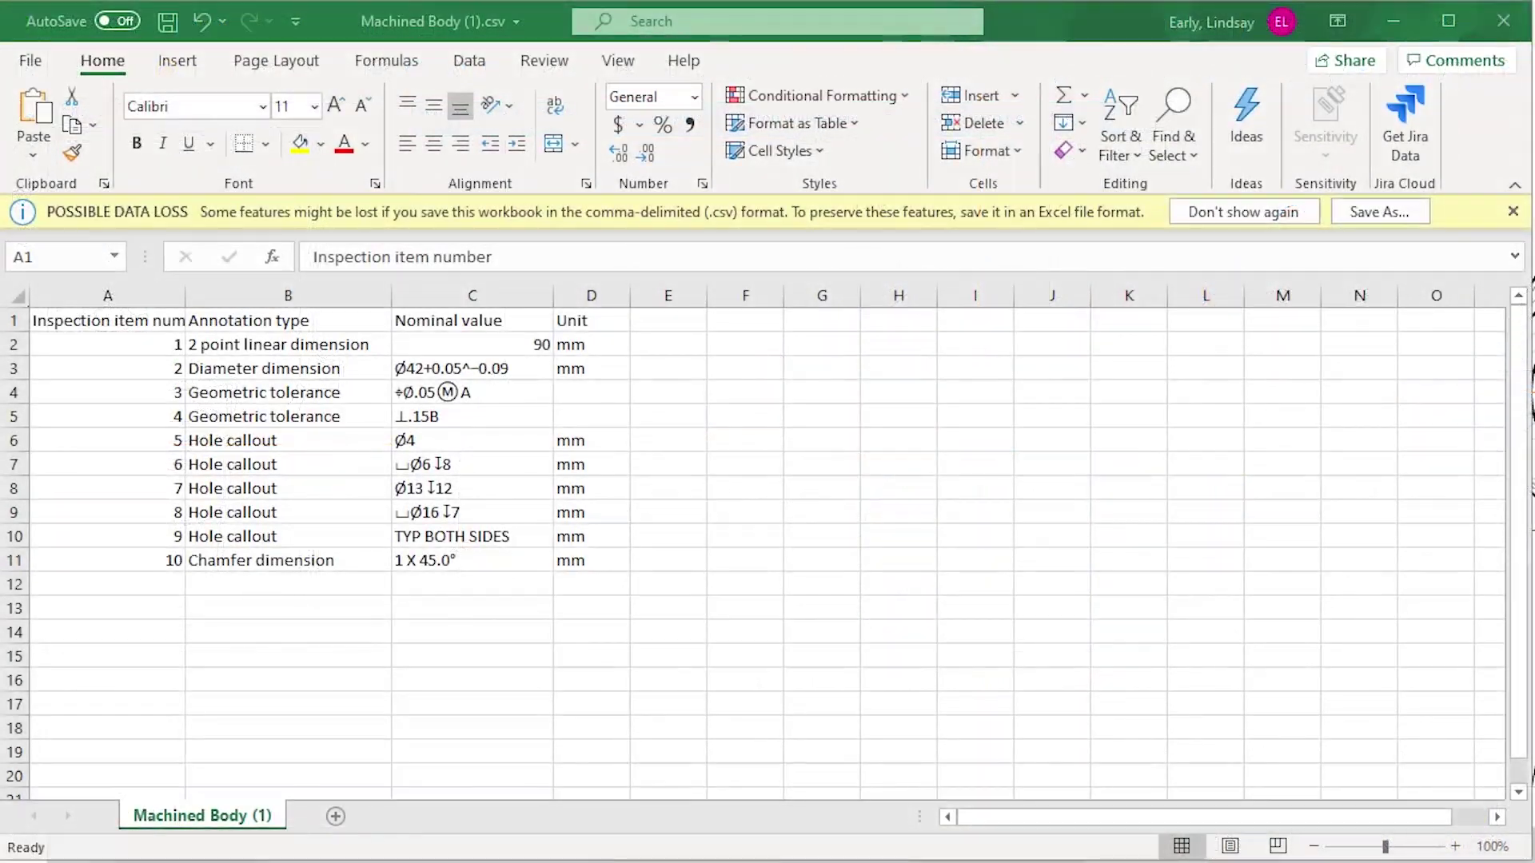